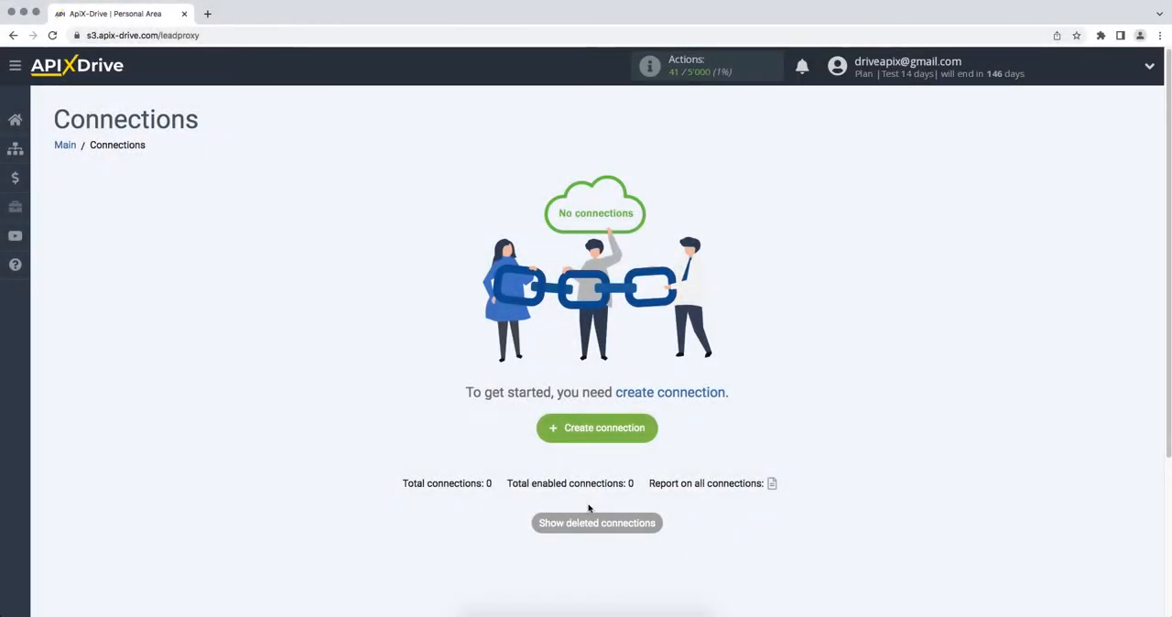
- Create a new connection and set ActiveCampaign as its data source system
left_click(547, 429)
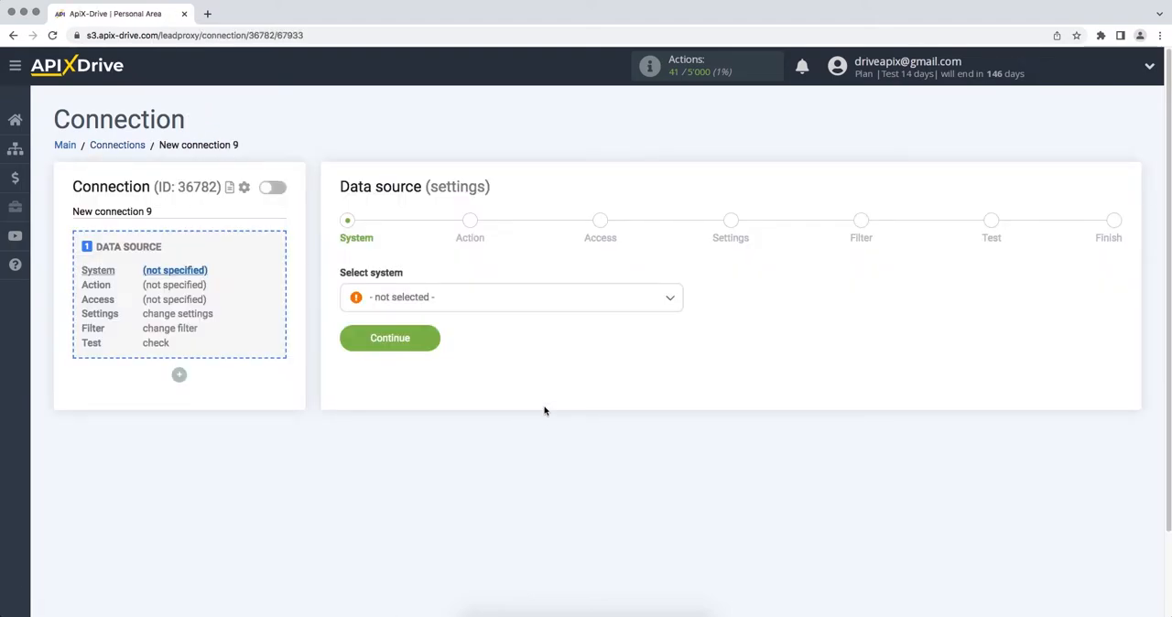
left_click(540, 302)
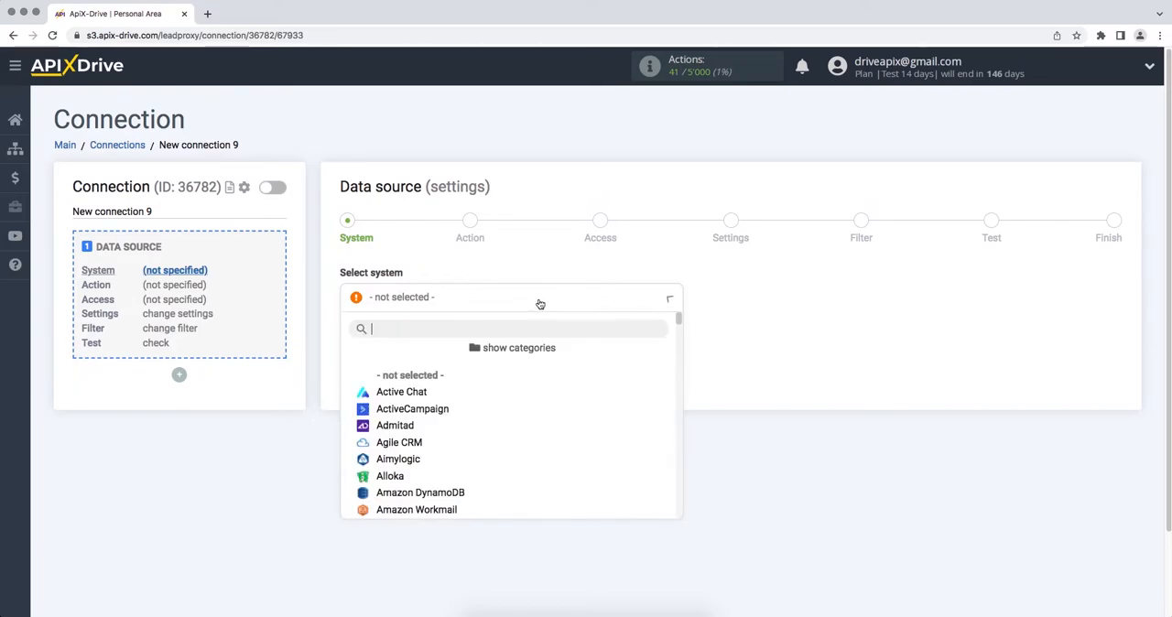
left_click(418, 409)
left_click(347, 338)
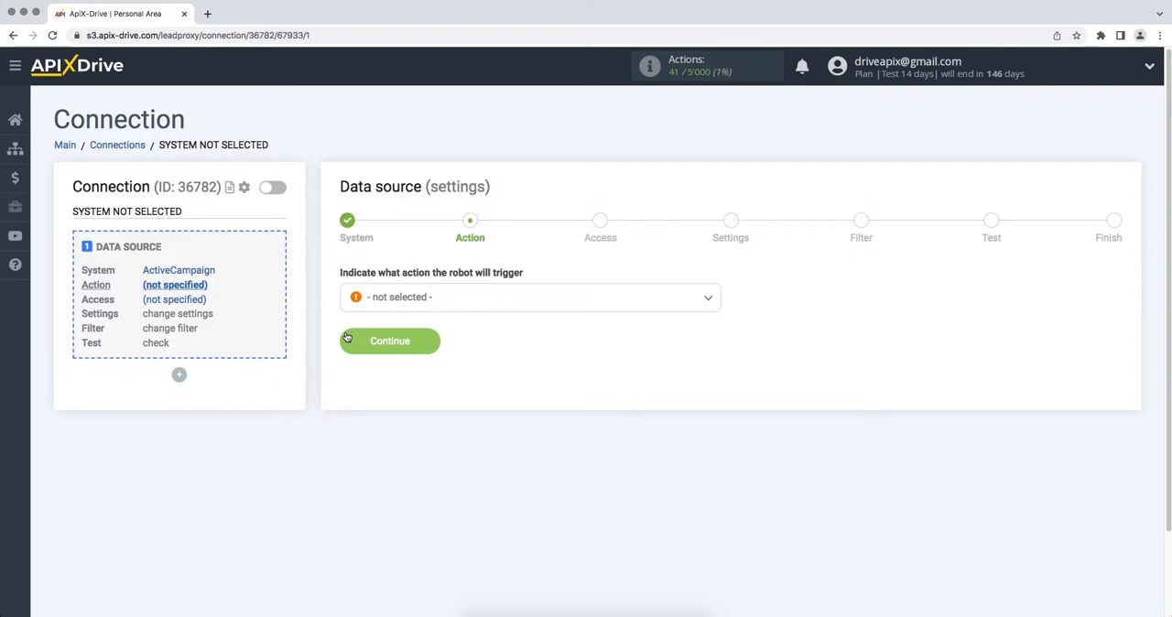
- Set the data source action to Get Deals (new) and continue to the access stage
left_click(376, 302)
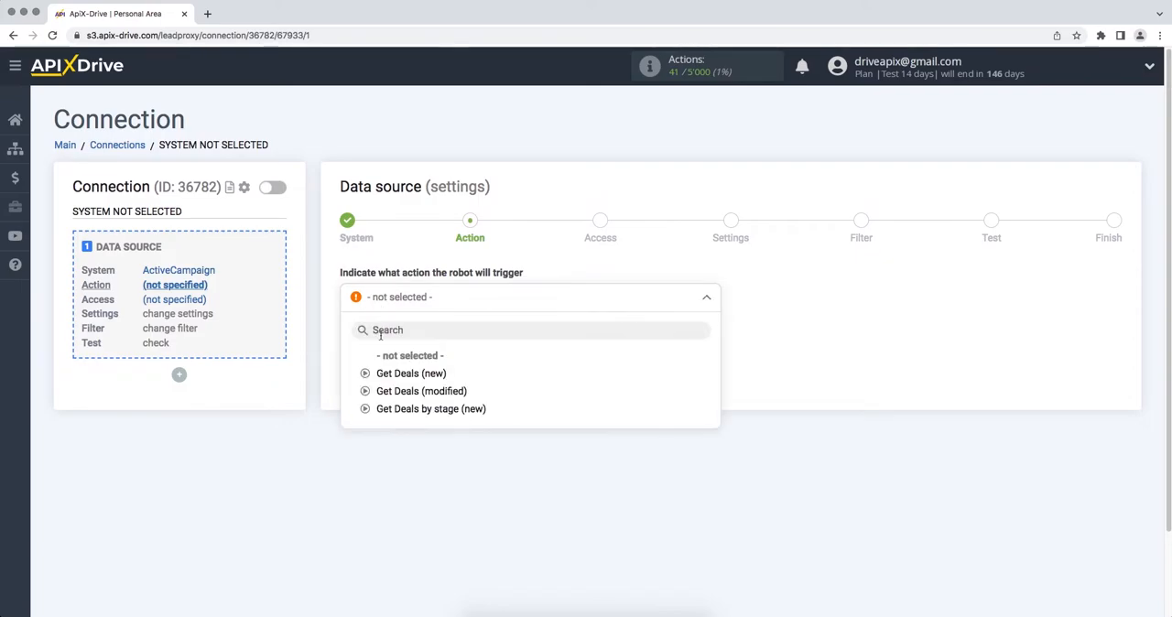
left_click(389, 373)
left_click(343, 352)
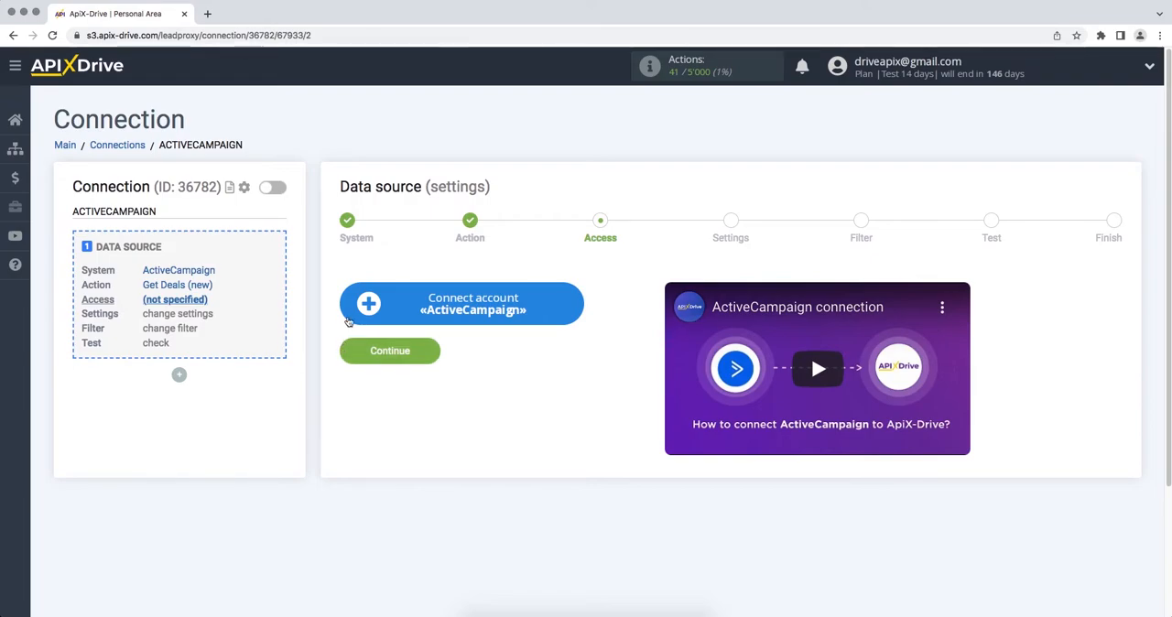
- Start connecting an ActiveCampaign account, and open the Developer settings in ActiveCampaign
left_click(348, 317)
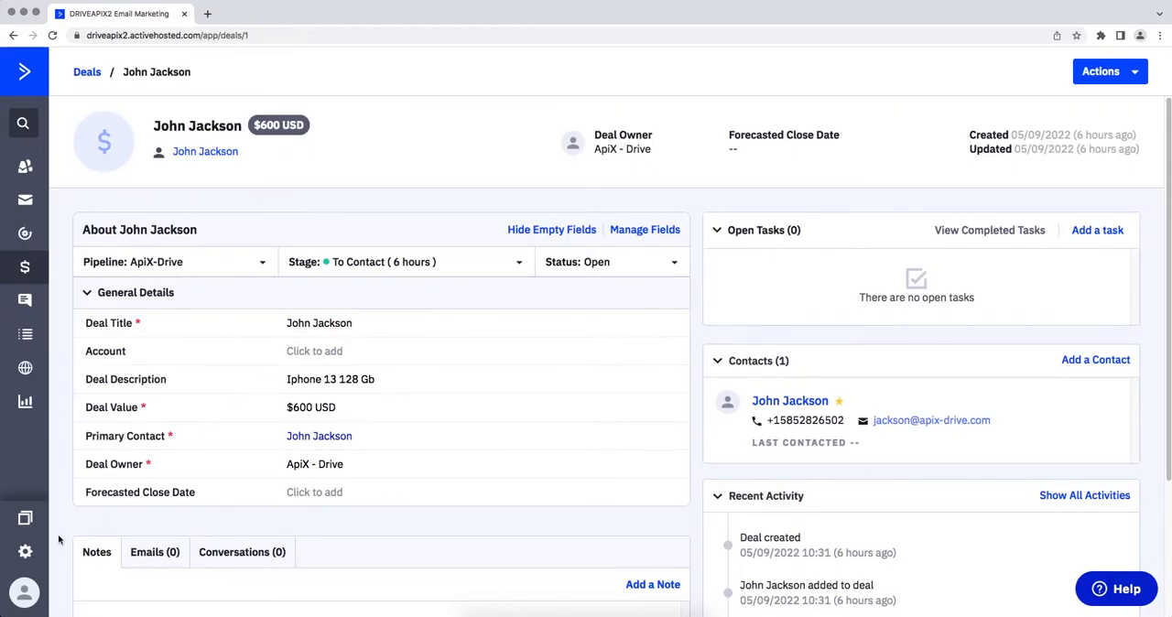
left_click(26, 552)
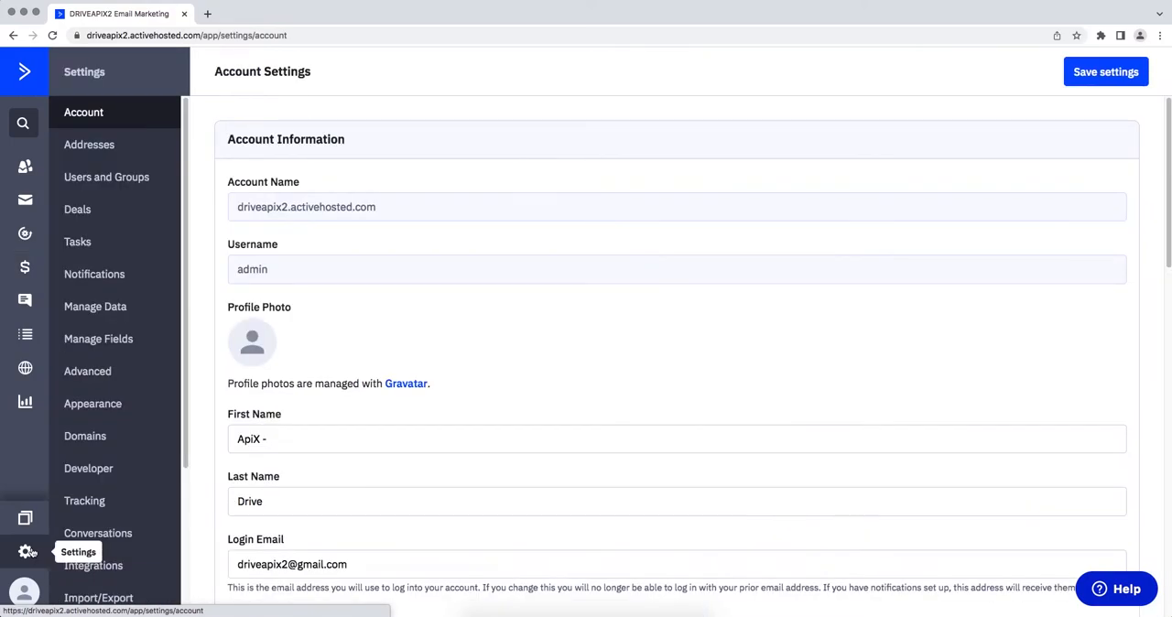
left_click(104, 480)
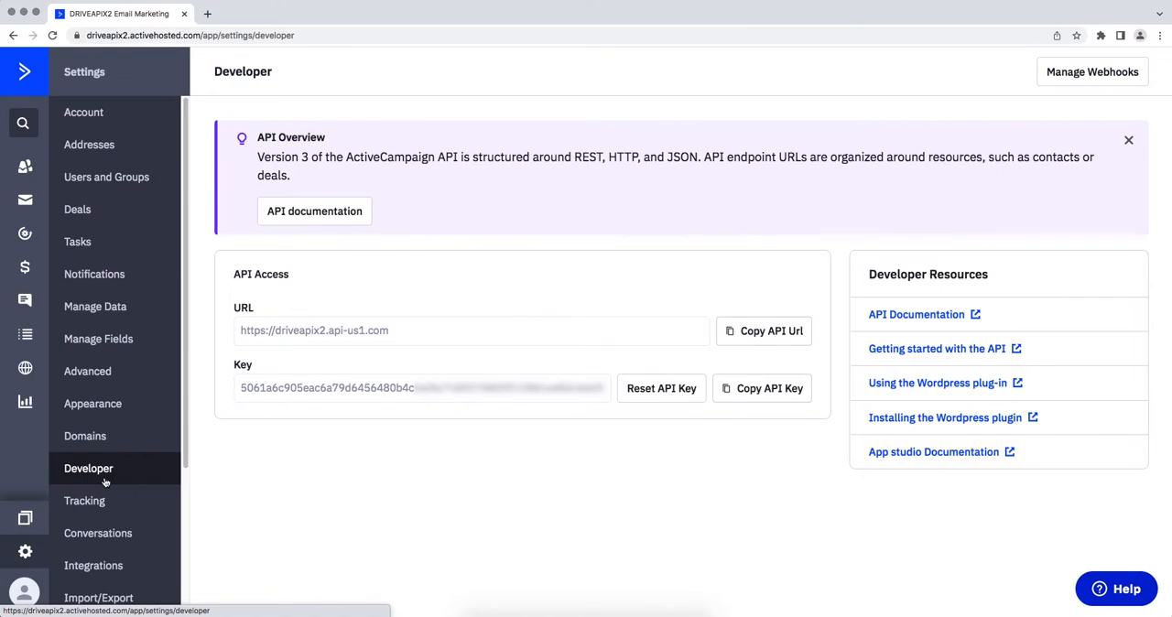
- Copy the API access URL from ActiveCampaign into the API Domain field of ApiX-Drive's integration setup
left_click_drag(401, 331, 305, 340)
left_click(274, 344)
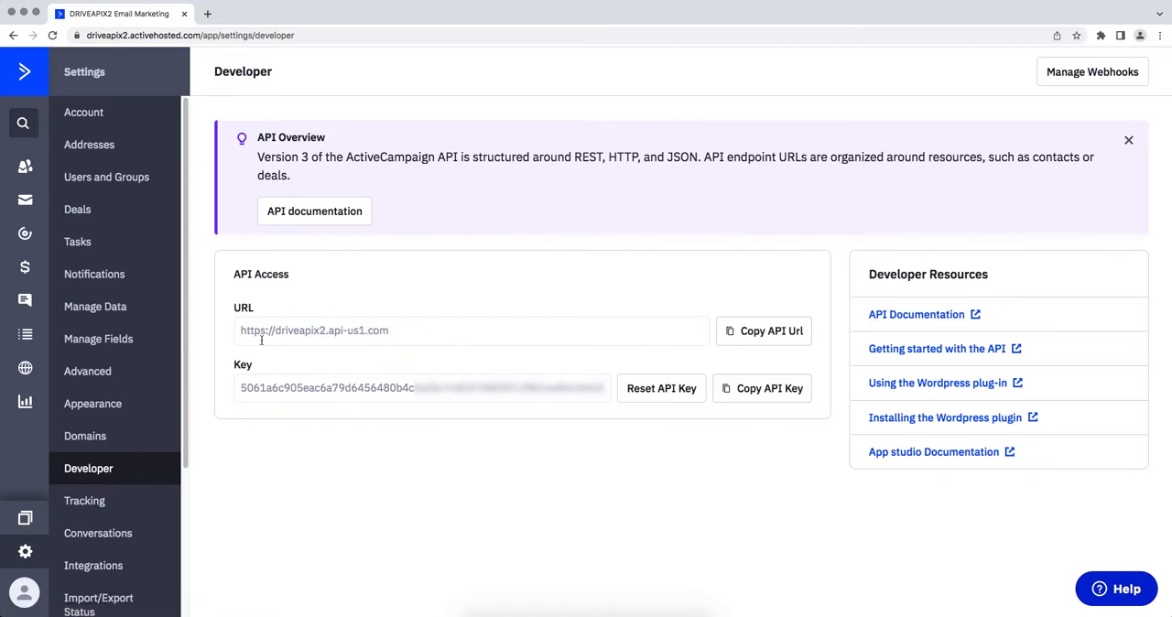
triple_click(261, 340)
right_click(242, 332)
left_click(260, 355)
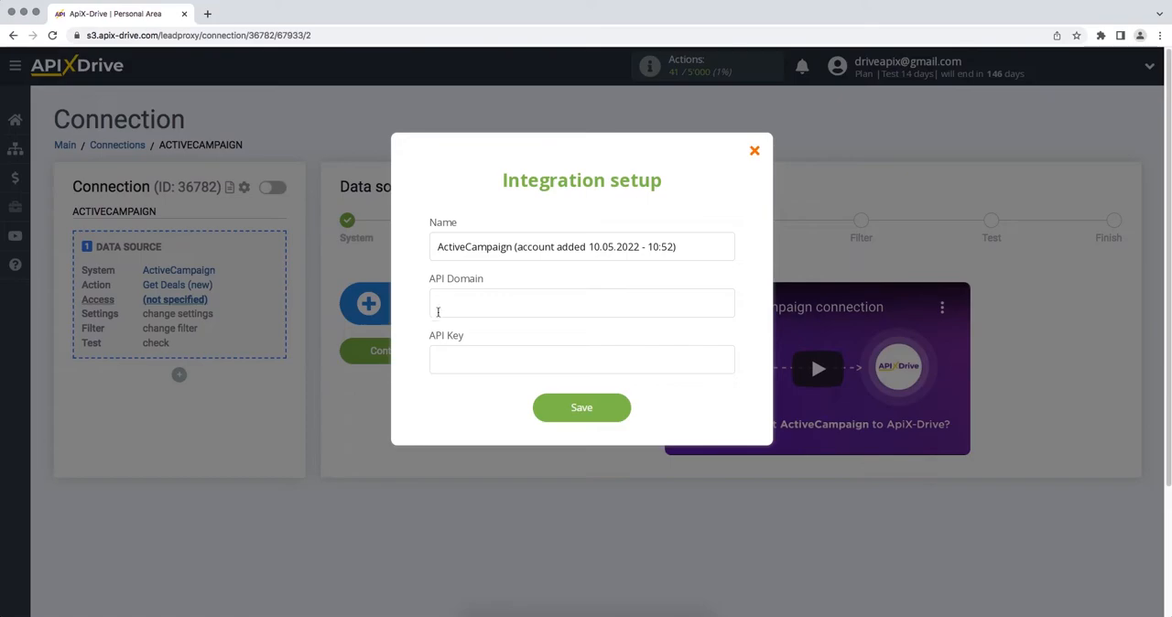
right_click(443, 310)
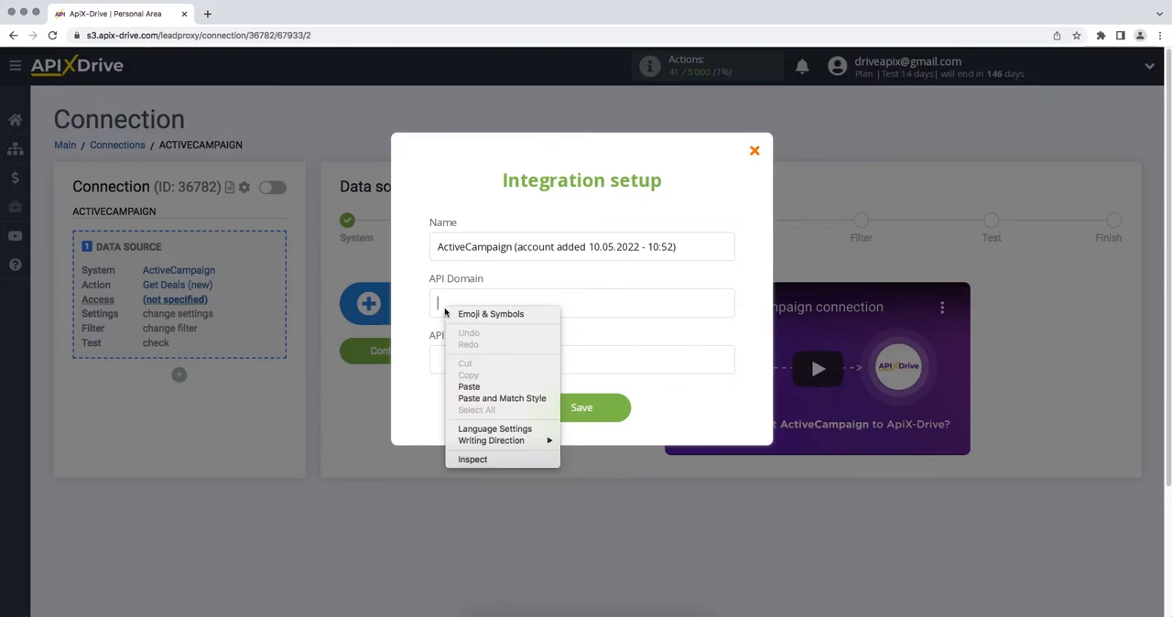
left_click(468, 386)
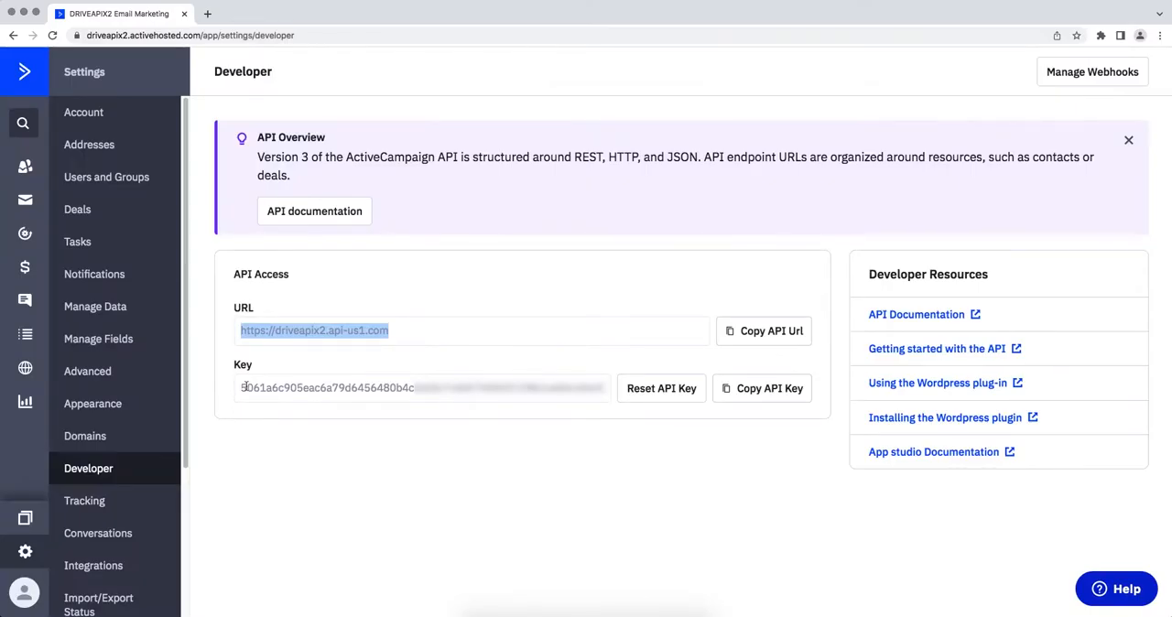
- Copy the API key from ActiveCampaign into the API Key field in ApiX-Drive and save the integration
left_click_drag(244, 388, 659, 388)
right_click(579, 396)
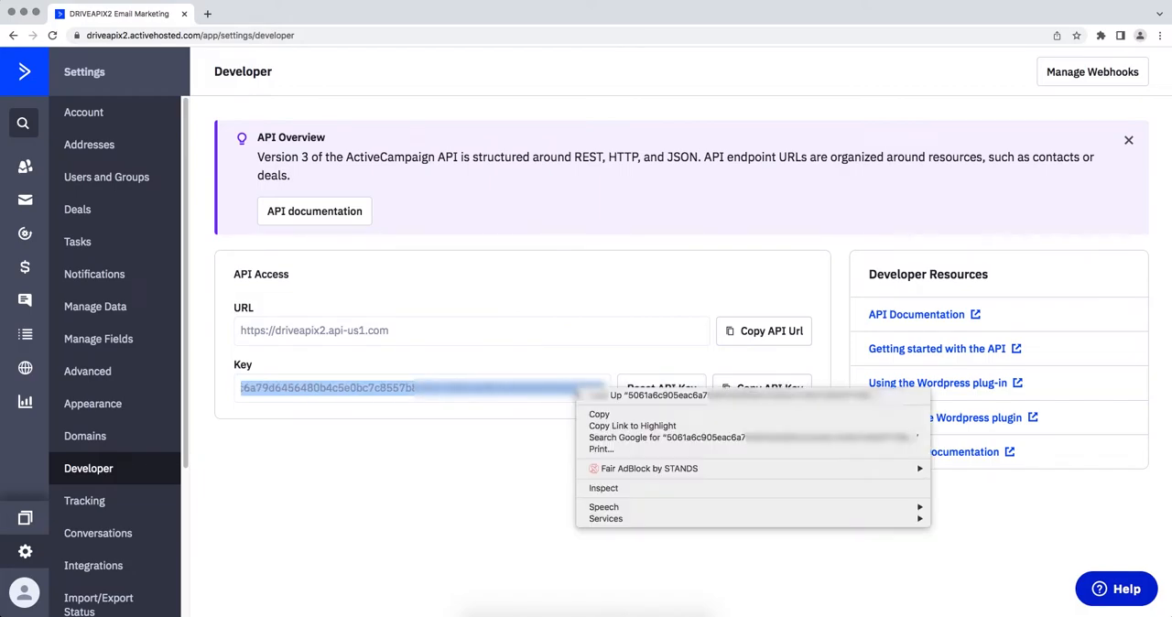
left_click(593, 414)
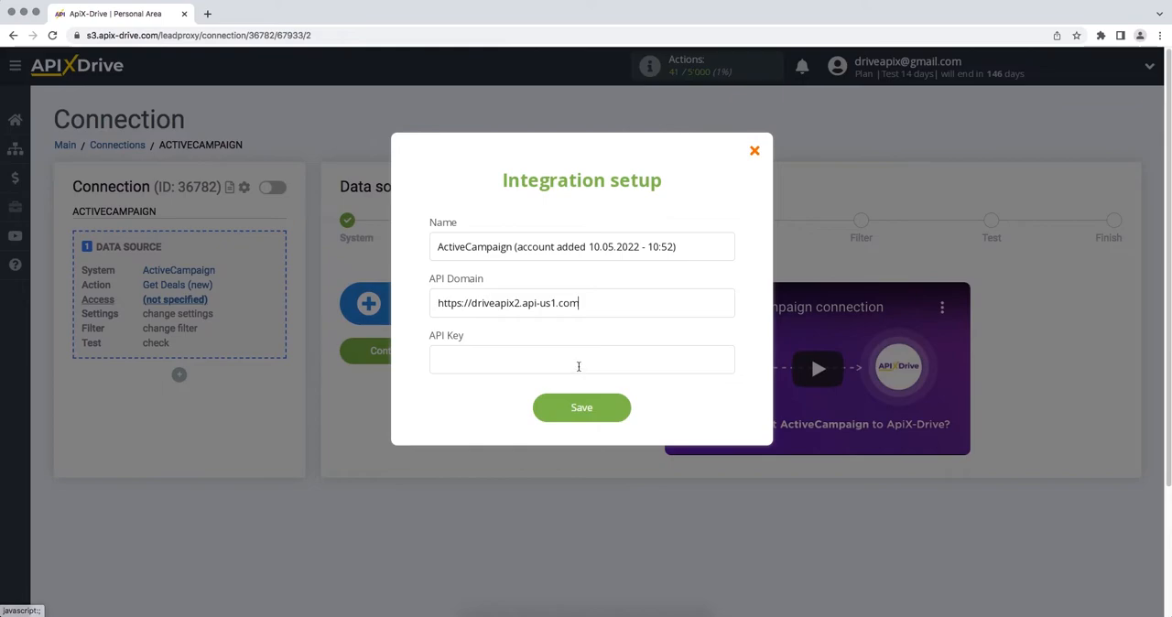
right_click(578, 366)
left_click(602, 442)
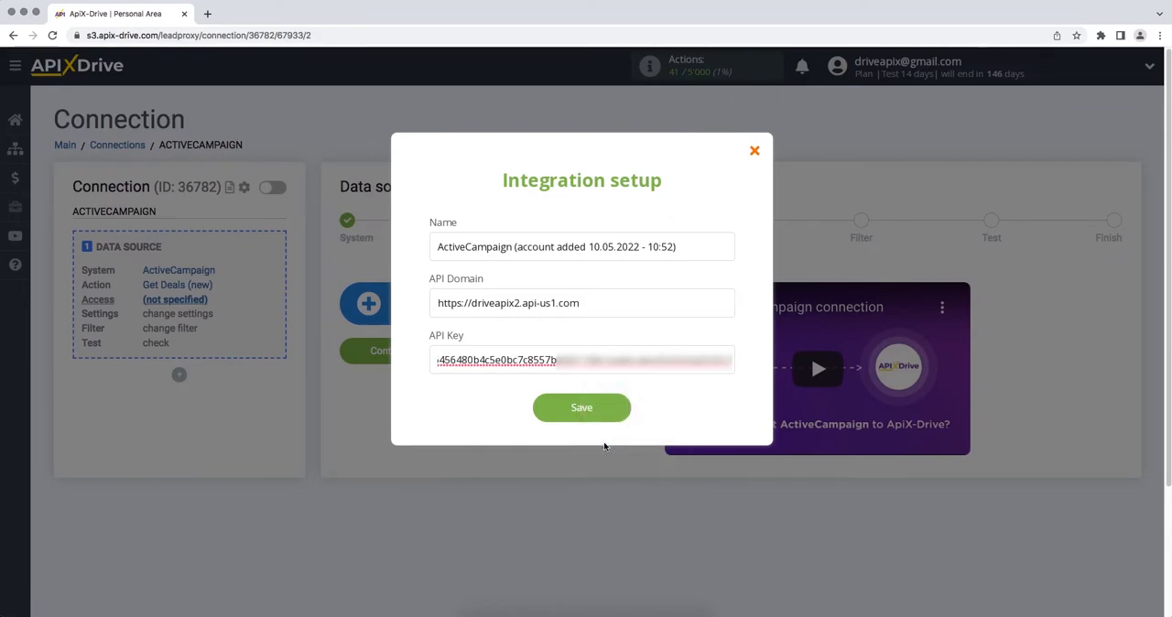
left_click(541, 412)
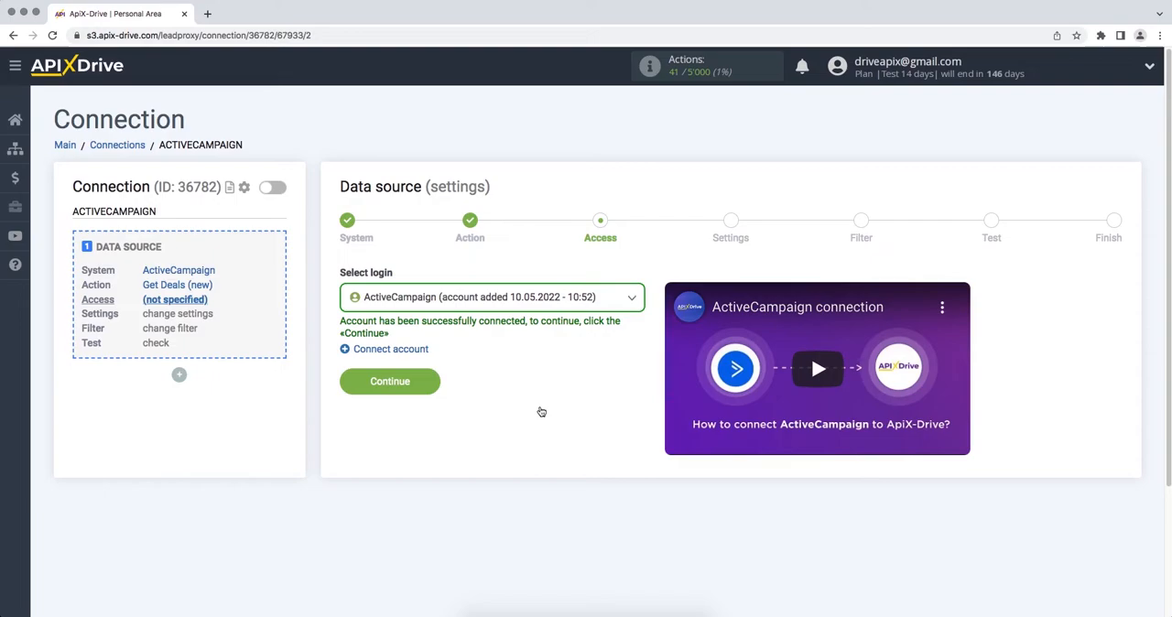
- Choose the ActiveCampaign account added 10.05.2022 - 10:52 as the source login and continue to the settings
left_click(558, 308)
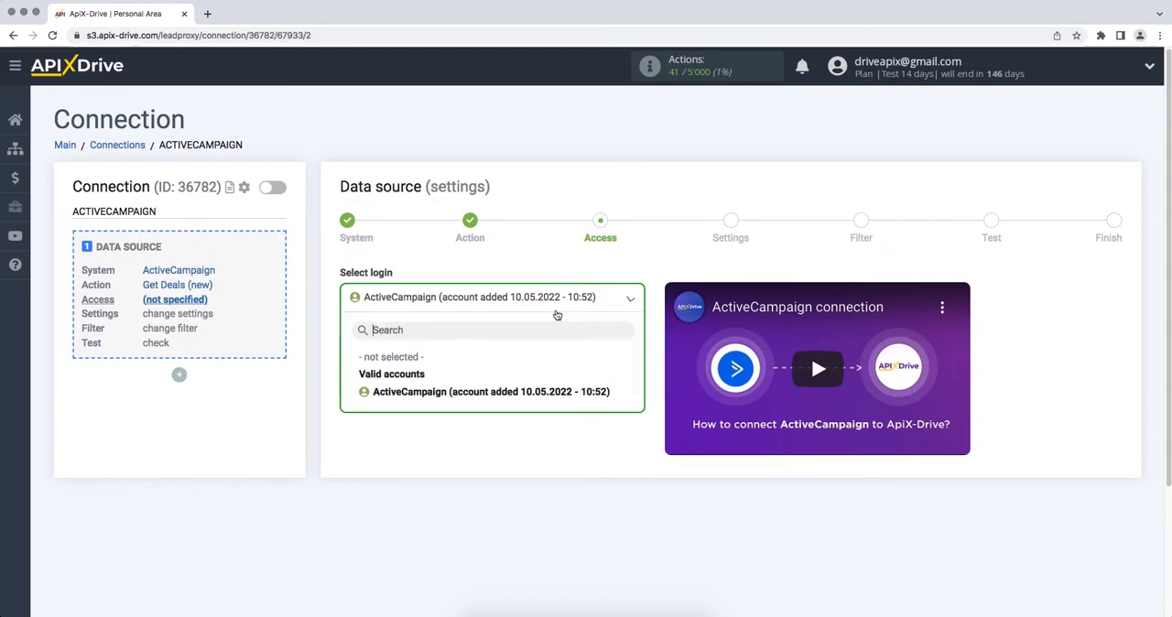
left_click(551, 392)
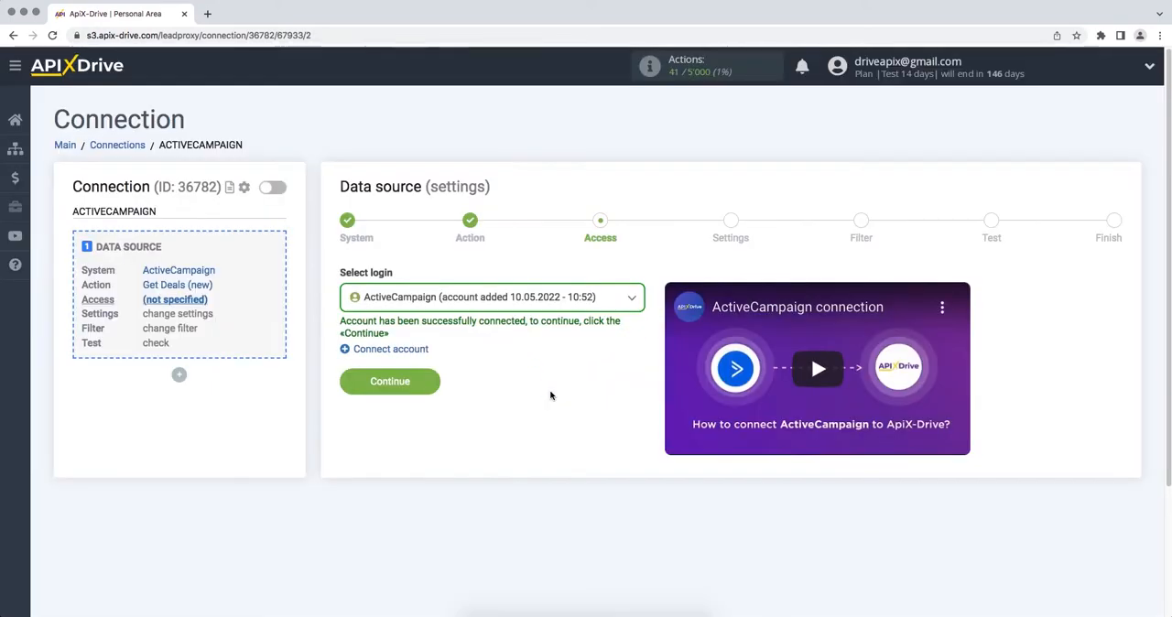
left_click(344, 385)
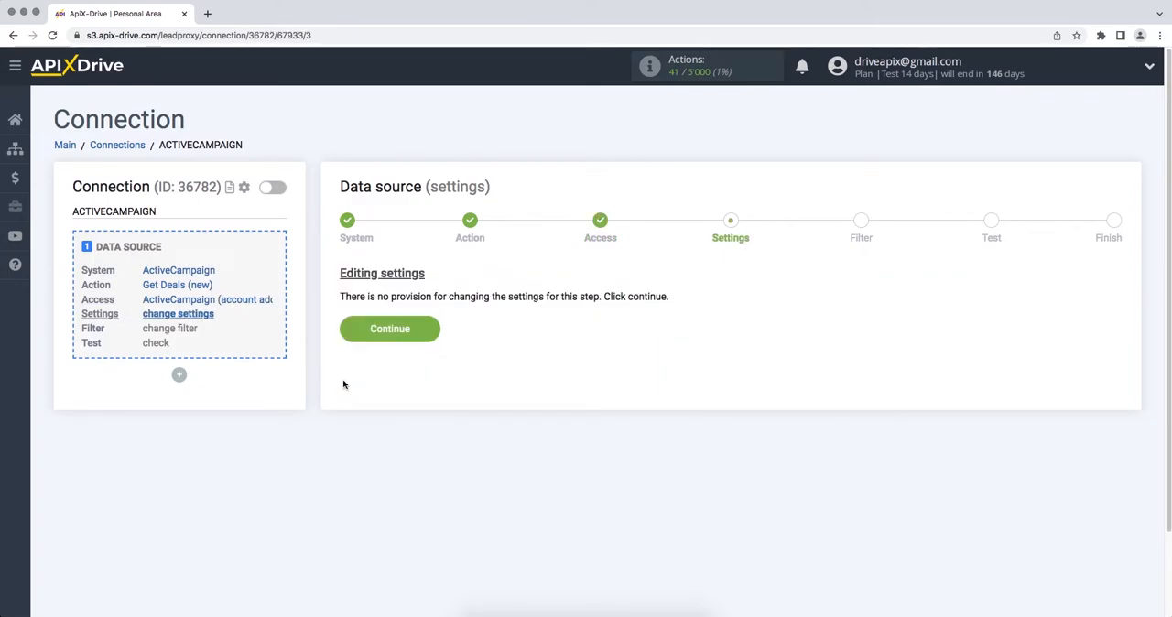
- Continue through the source settings without adding a filter, and accept the ActiveCampaign test data
left_click(347, 332)
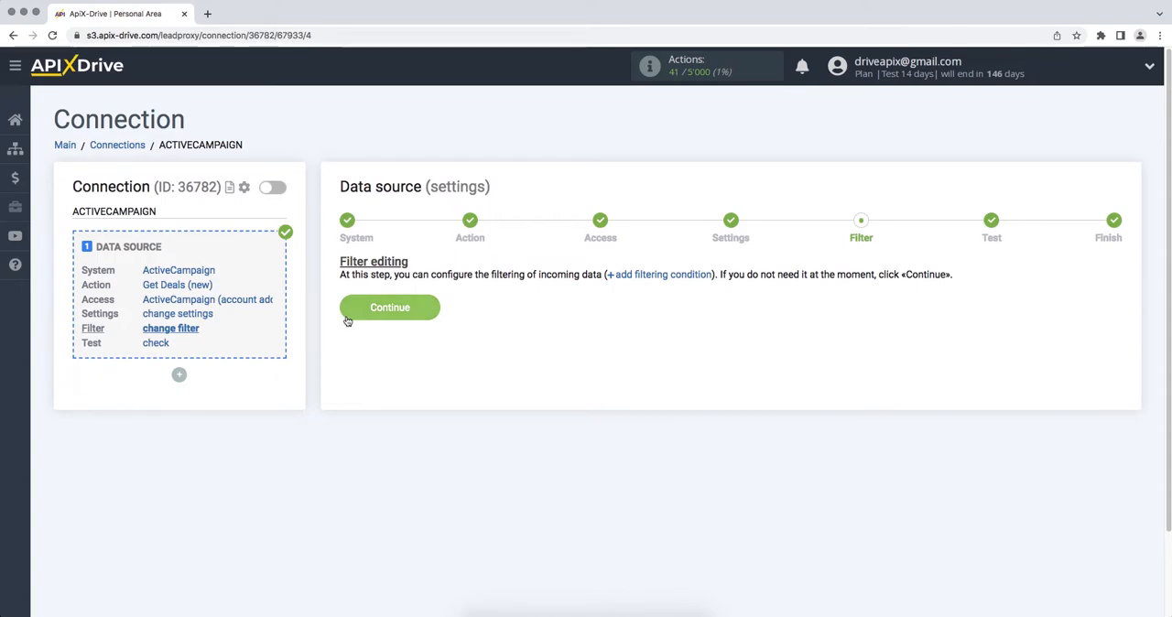
left_click(347, 317)
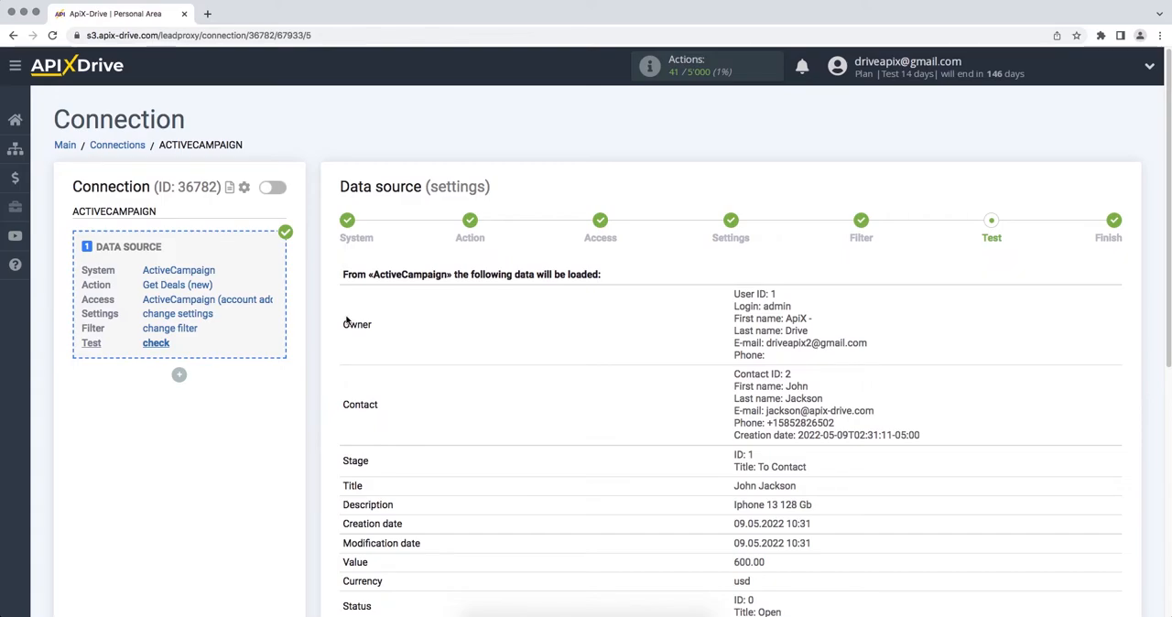
scroll(348, 316, "down", 5)
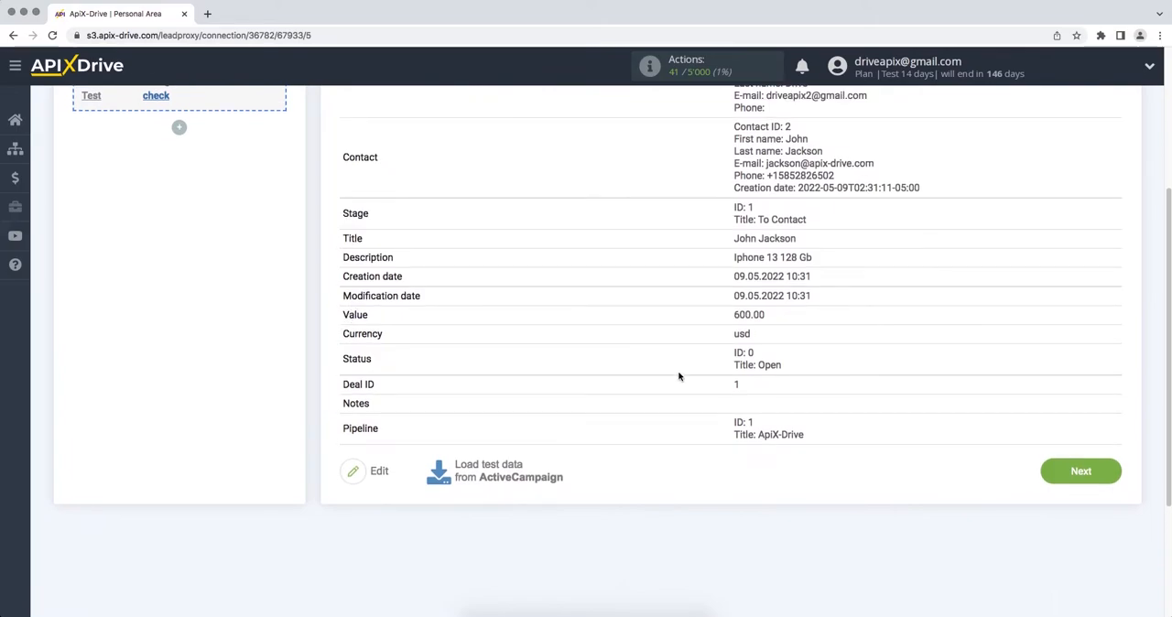
left_click(1050, 476)
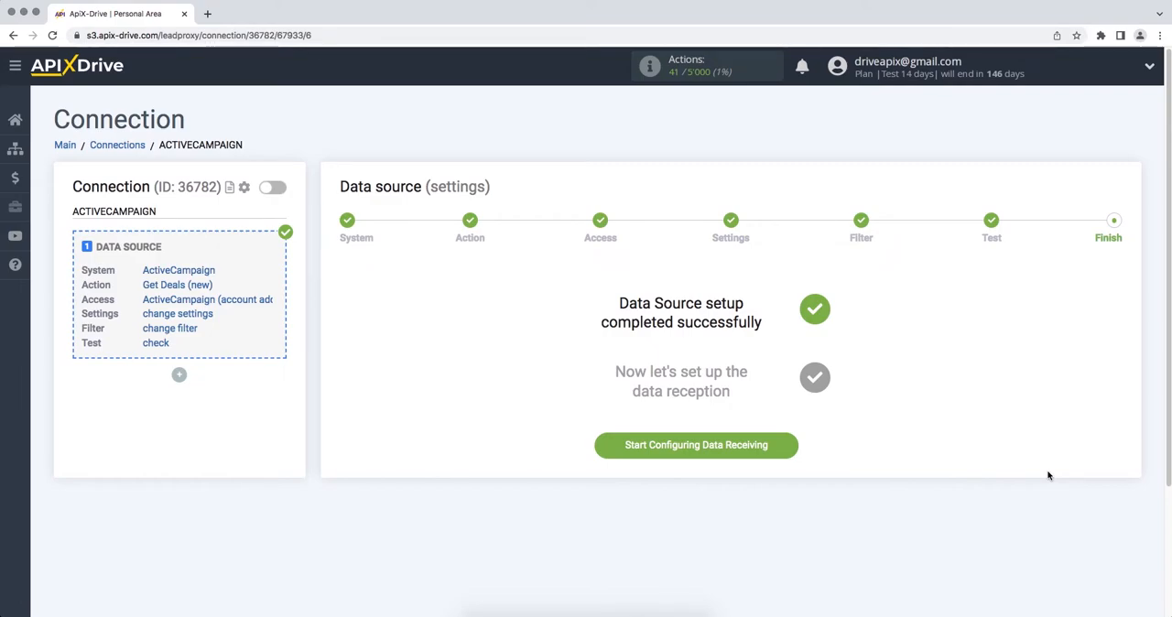
- Start configuring data receiving and set Webhook as the data destination system
left_click(607, 447)
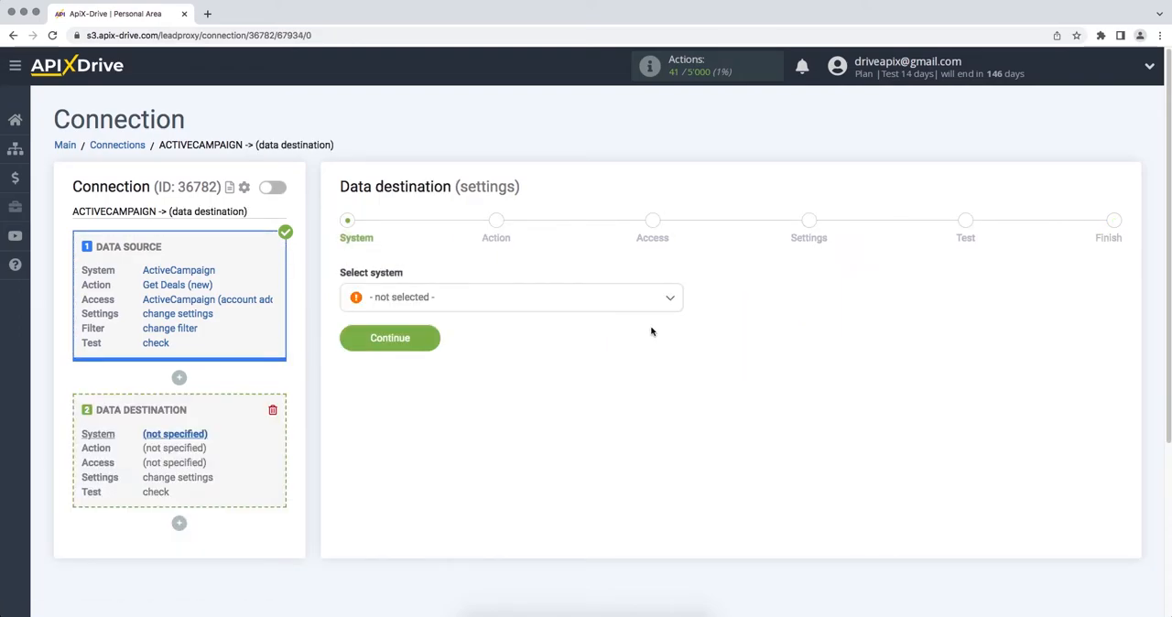
left_click(666, 304)
left_click_drag(679, 316, 686, 515)
left_click(458, 408)
left_click(346, 341)
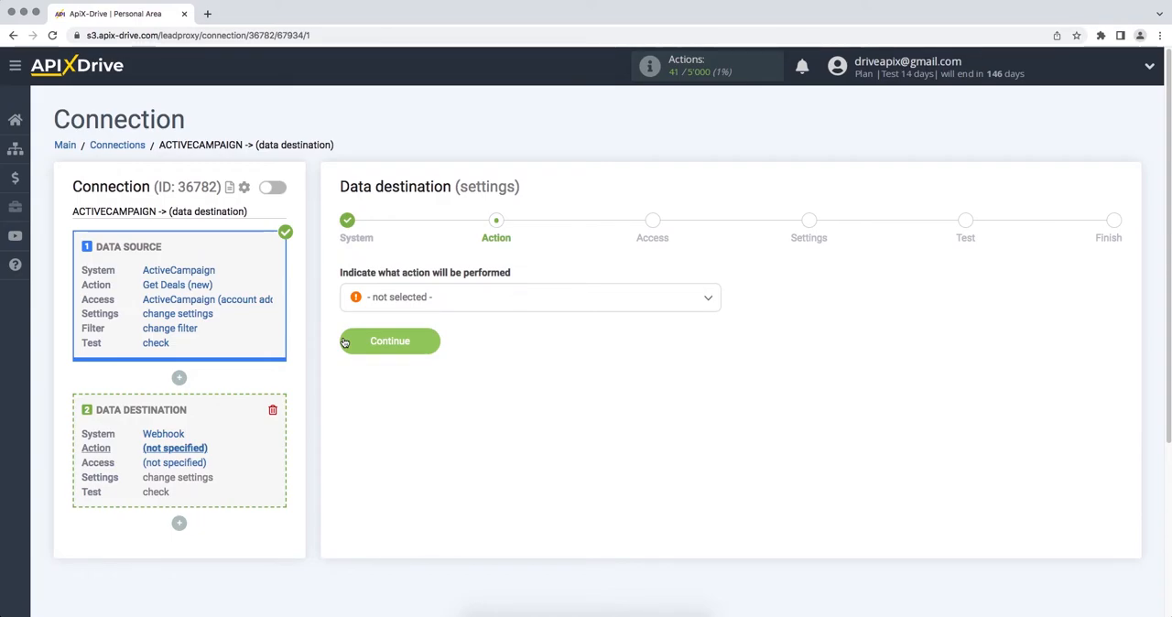
- Set the destination action to Send Data and continue to the access stage
left_click(397, 296)
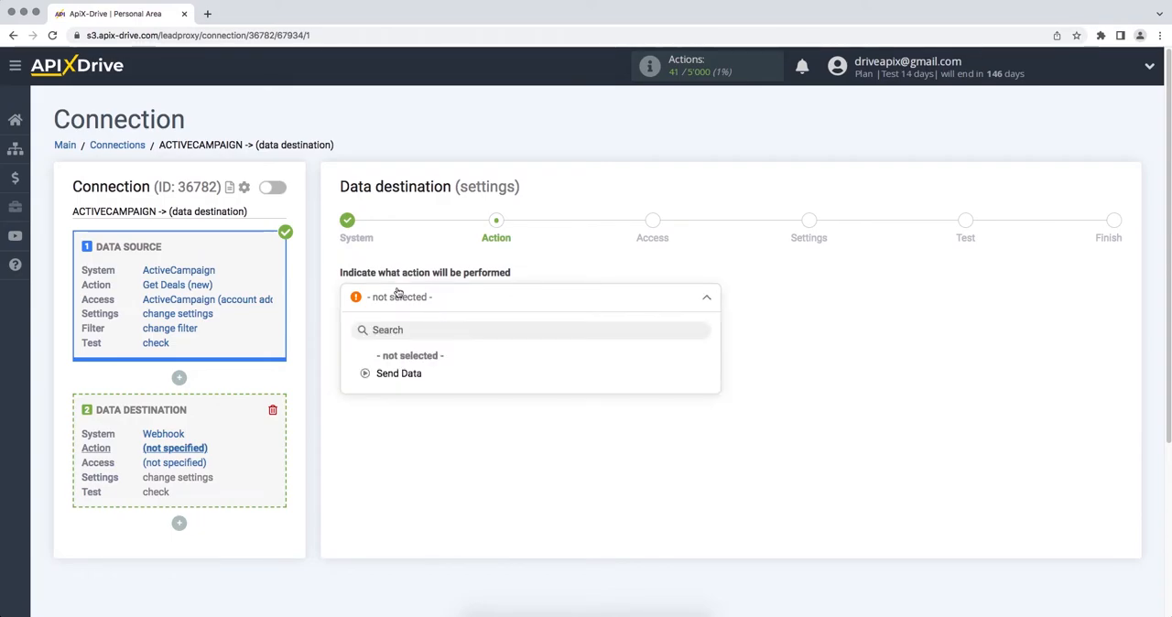
left_click(401, 374)
left_click(349, 348)
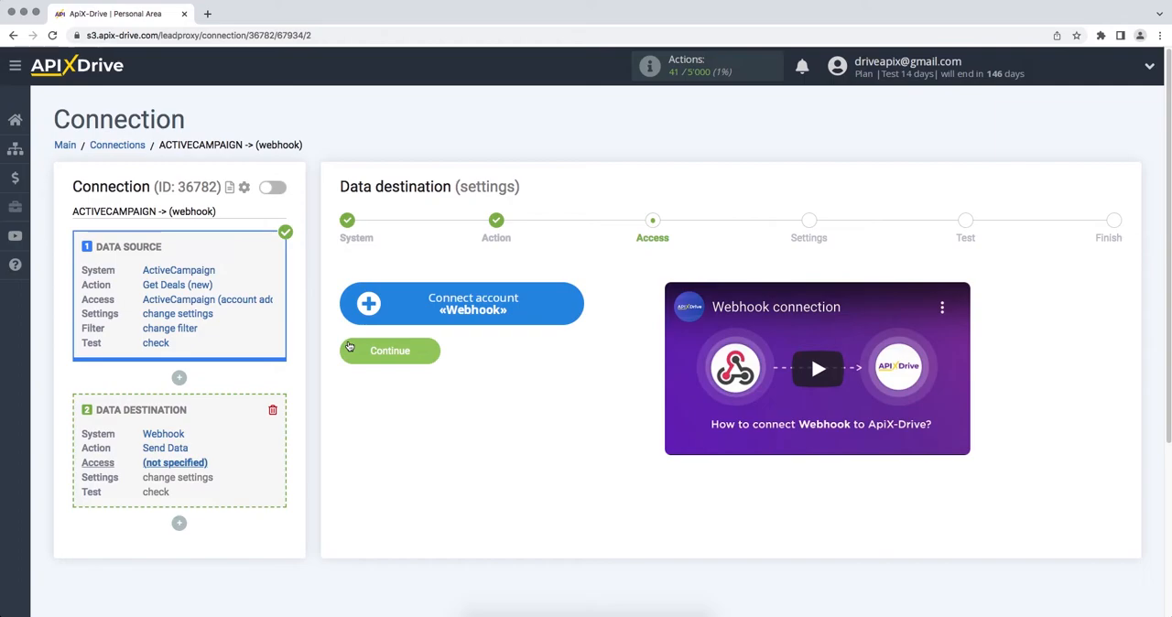
- Start connecting a Webhook account, and create a process named ApiX-Drive in the Corezoid workspace
left_click(360, 312)
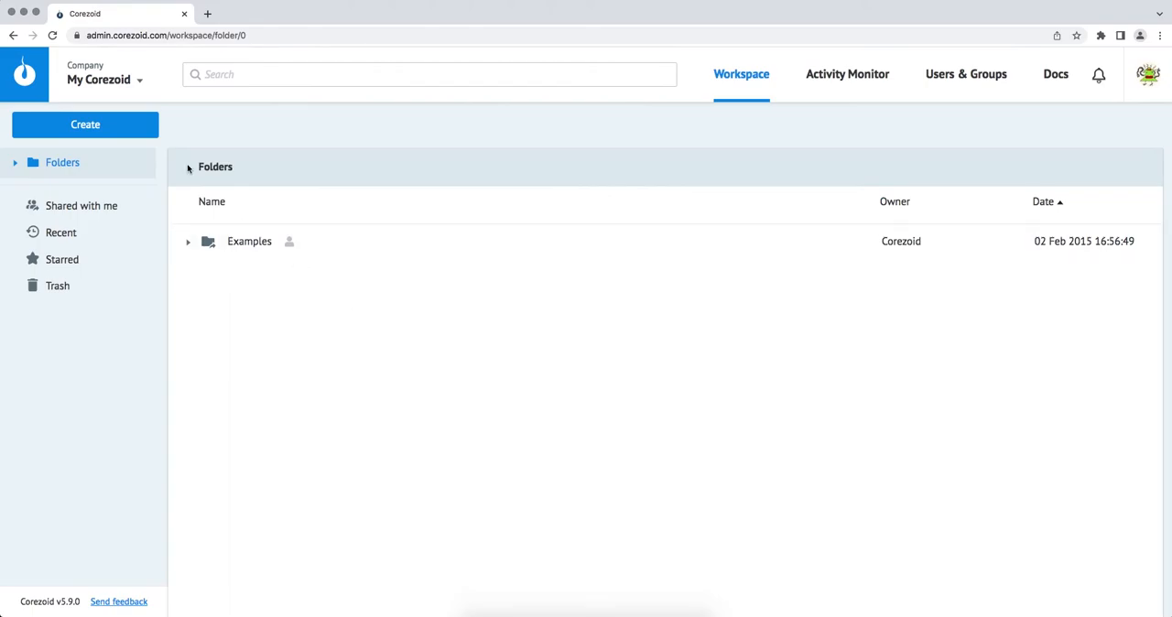
left_click(145, 133)
left_click(143, 165)
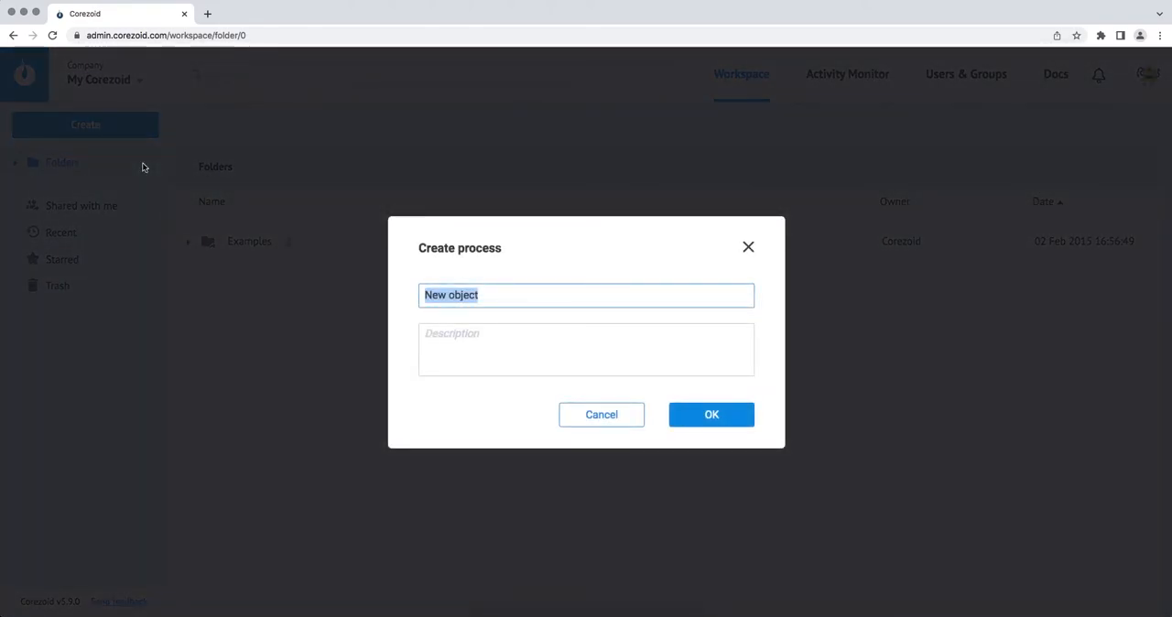
type("Ap")
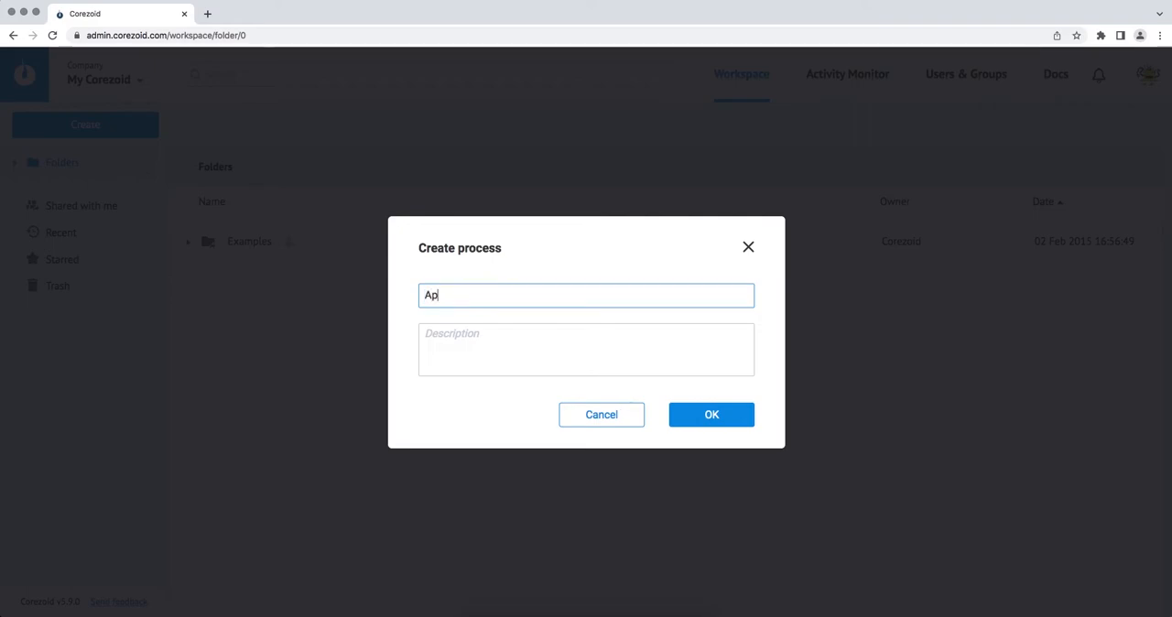
type("iX-Drive")
left_click(671, 414)
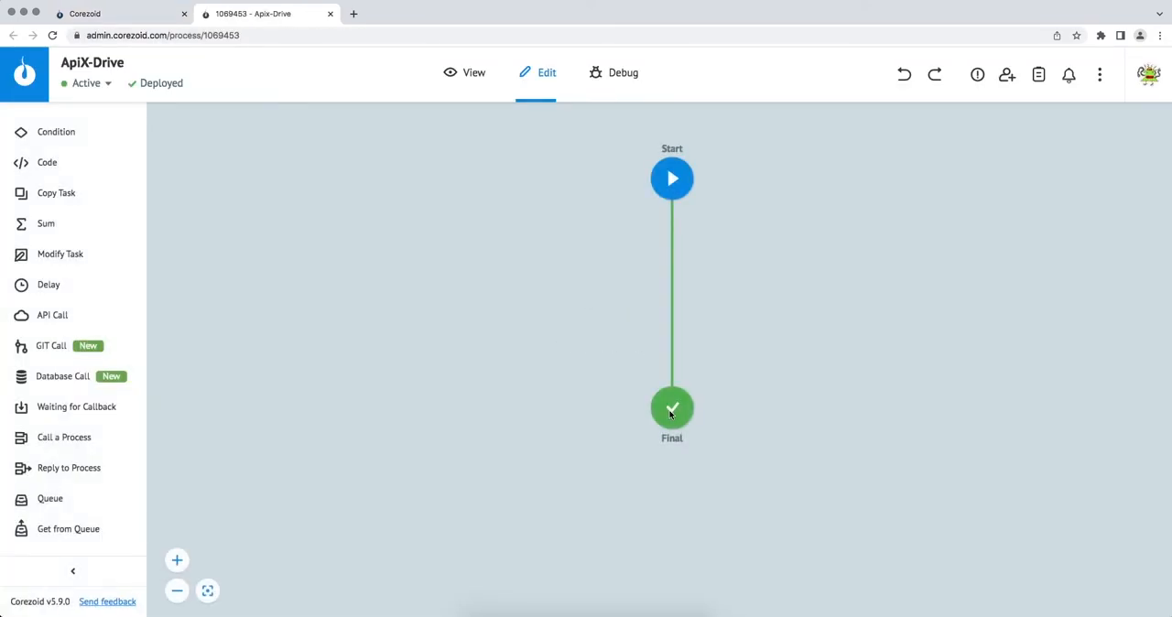
- Copy the Start node's JSON webhook link from Corezoid into ApiX-Drive's URL for sending data and save the integration
left_click(670, 186)
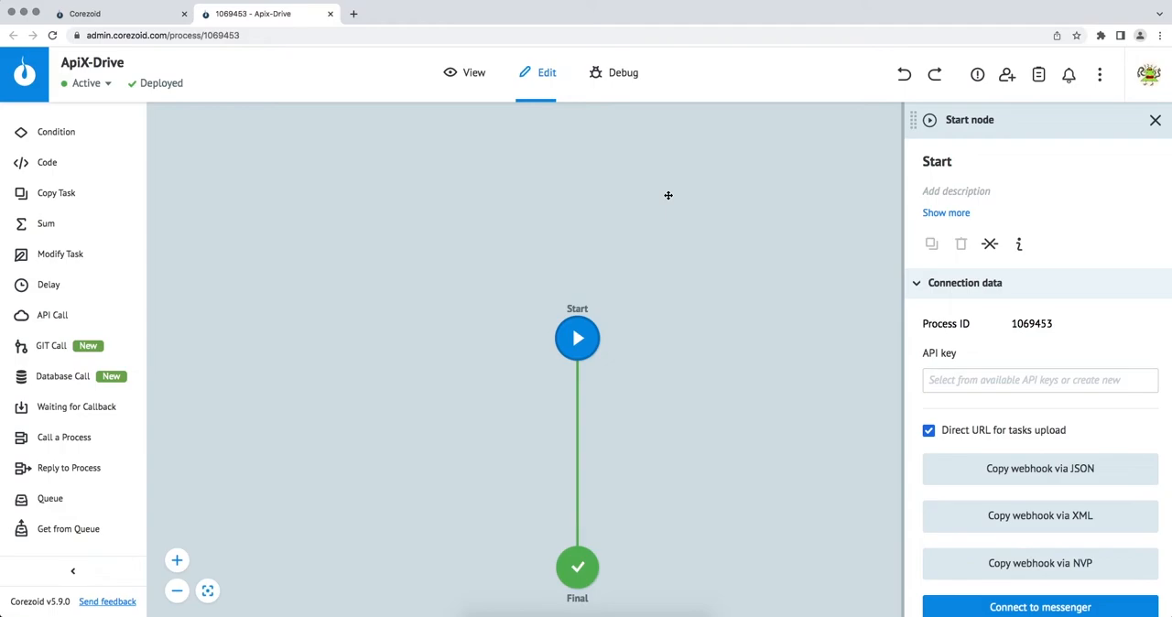
left_click(991, 471)
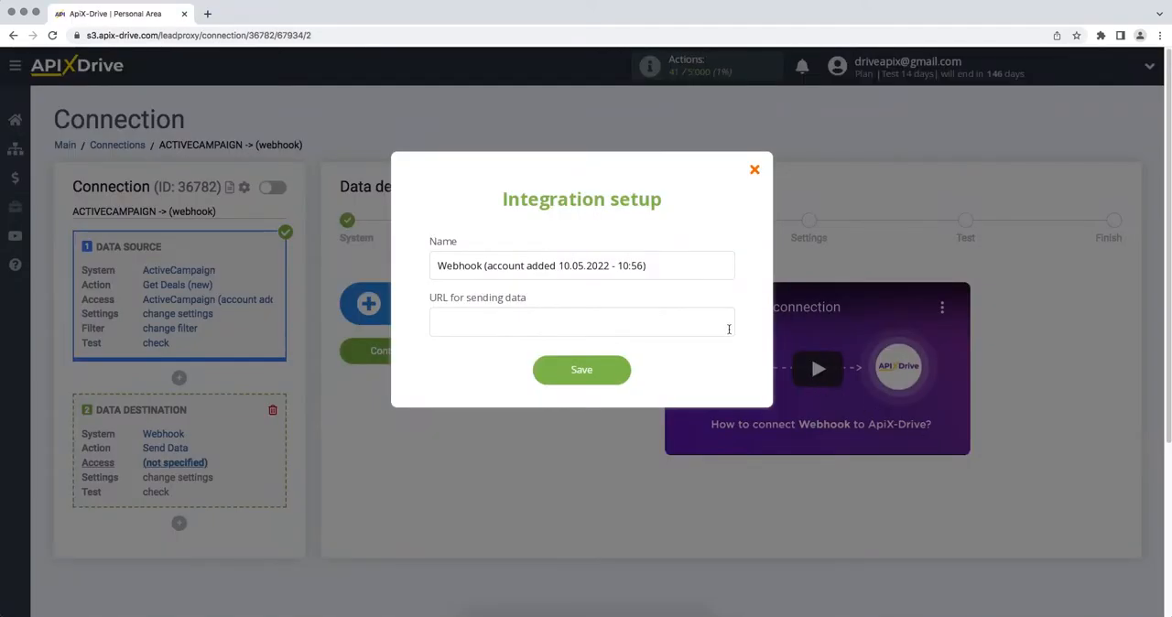
right_click(729, 329)
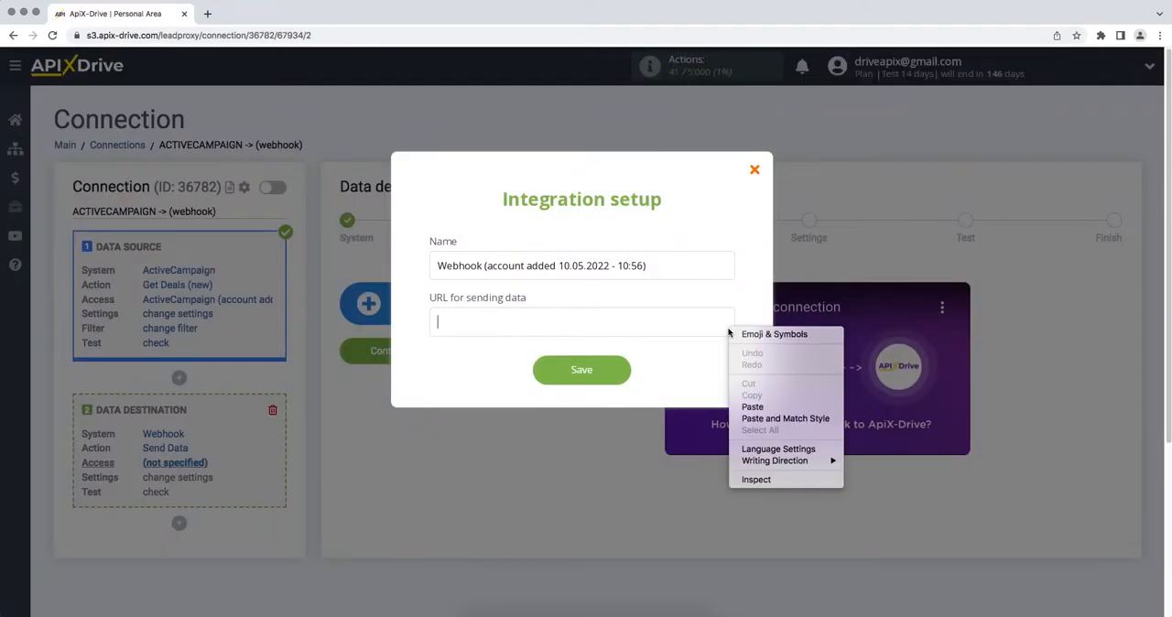
left_click(753, 410)
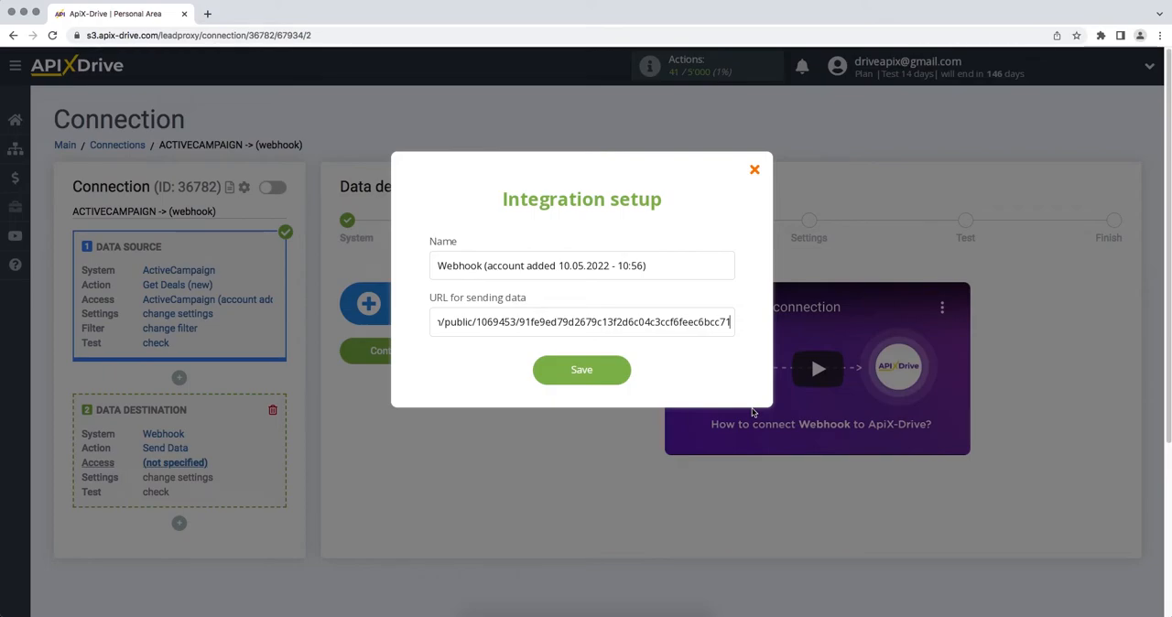
left_click(538, 376)
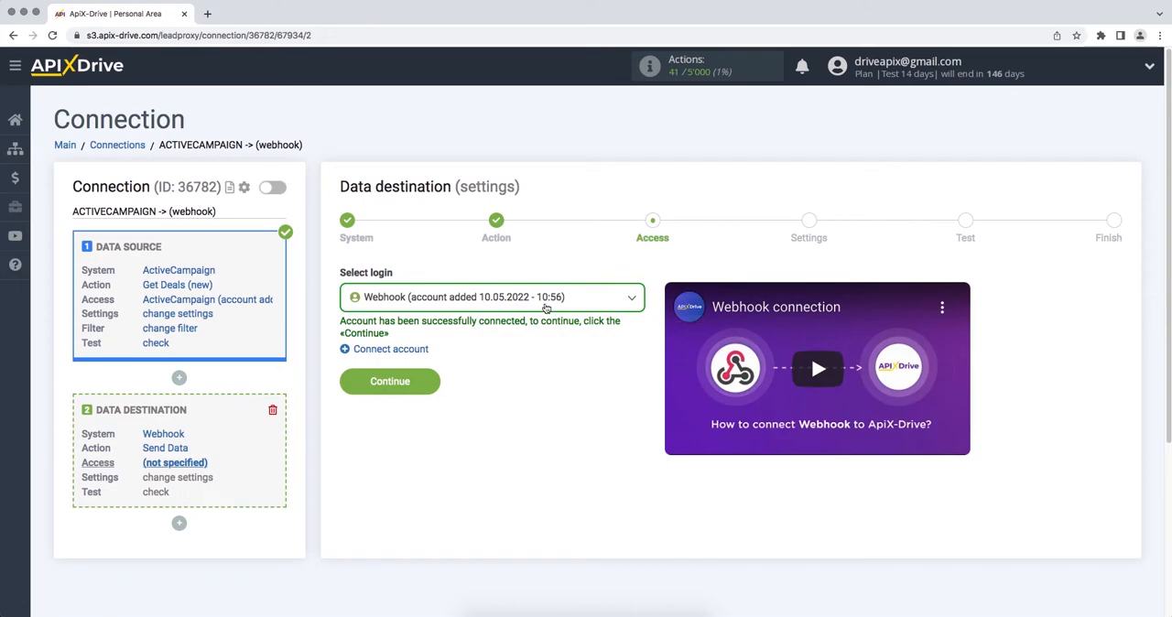
- Choose the newly connected Webhook account for the data destination and set the send type to POST json
left_click(546, 304)
left_click(535, 392)
left_click(392, 382)
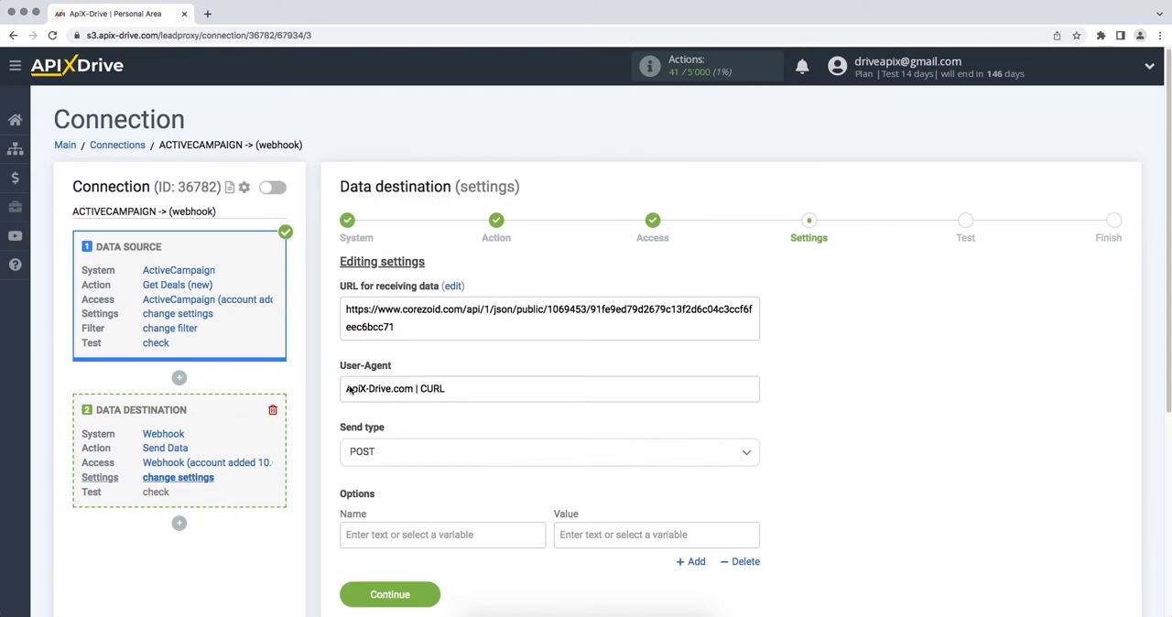
left_click(381, 458)
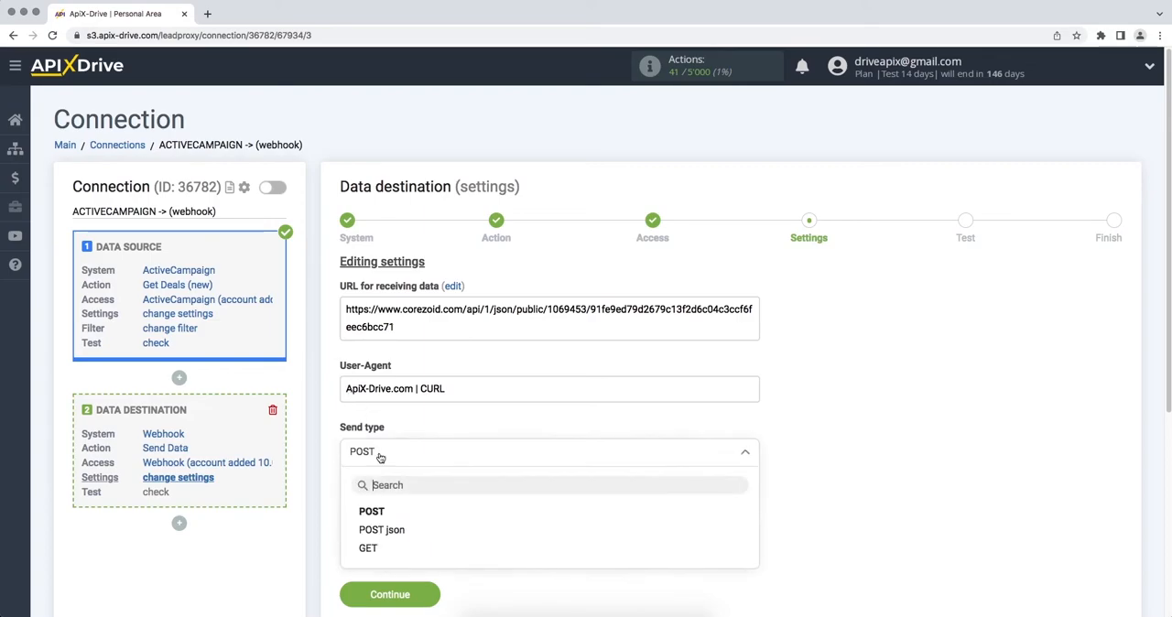
left_click(383, 530)
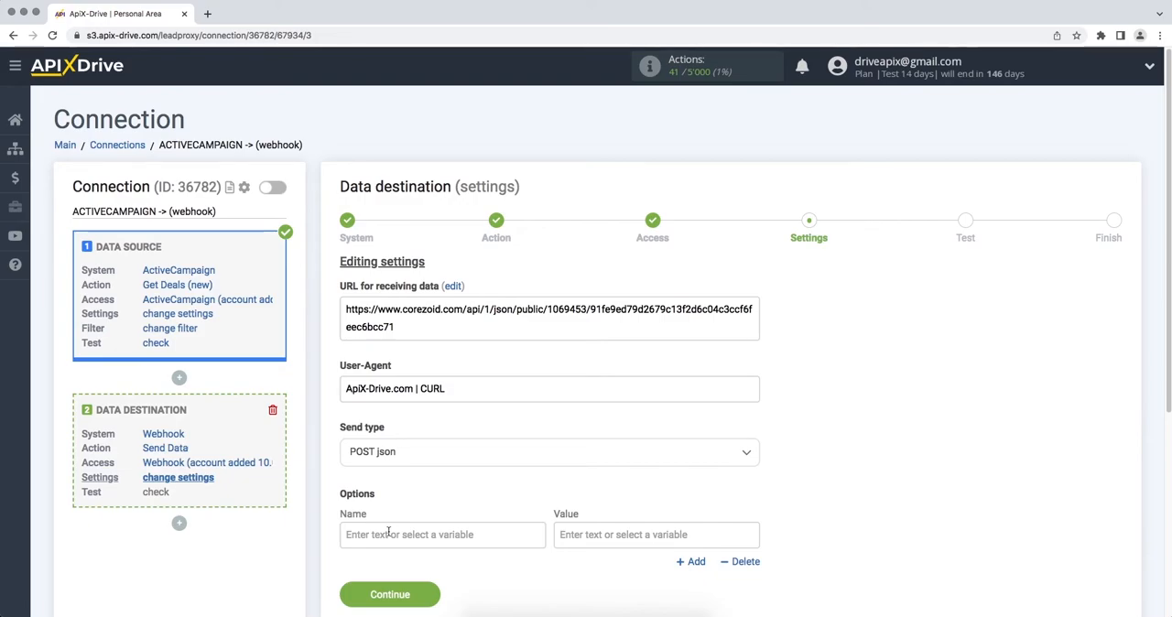
- Fill the first option with the name "Name" and the ActiveCampaign First name and Last name variables as its value
left_click(593, 535)
scroll(594, 531, "down", 5)
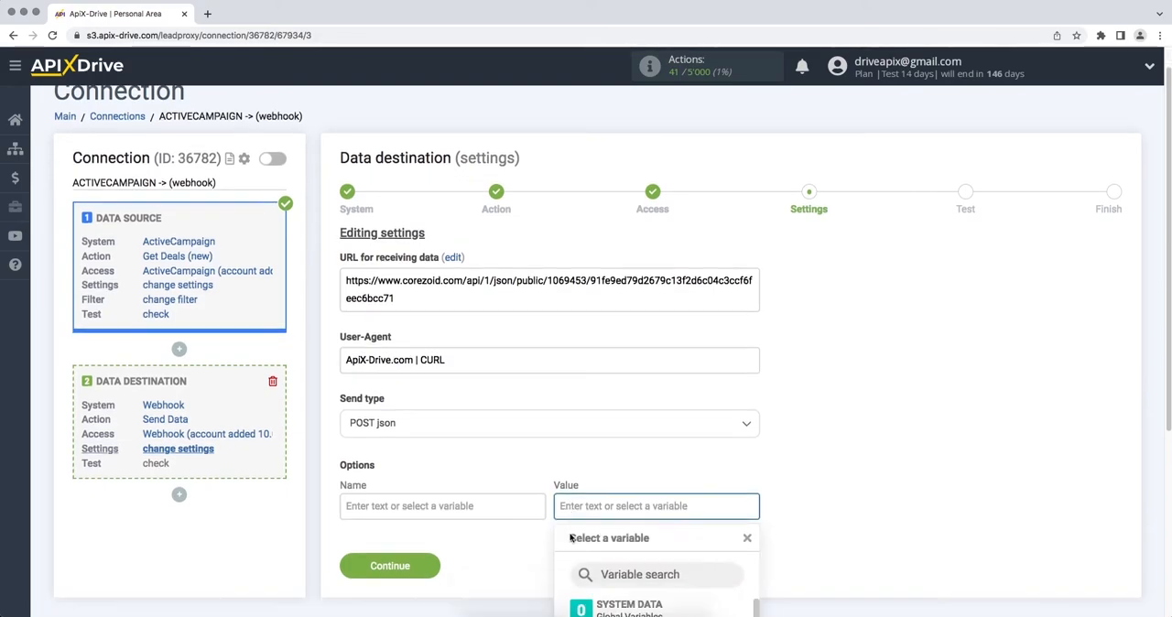
left_click(641, 519)
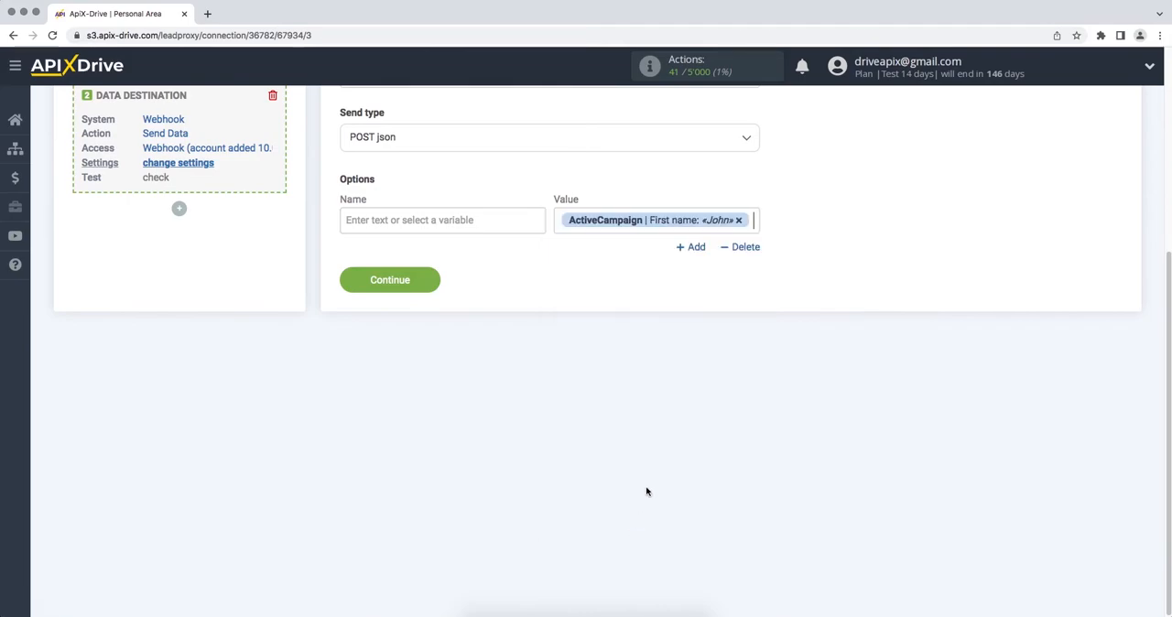
left_click(755, 223)
left_click_drag(753, 327, 758, 354)
left_click(685, 447)
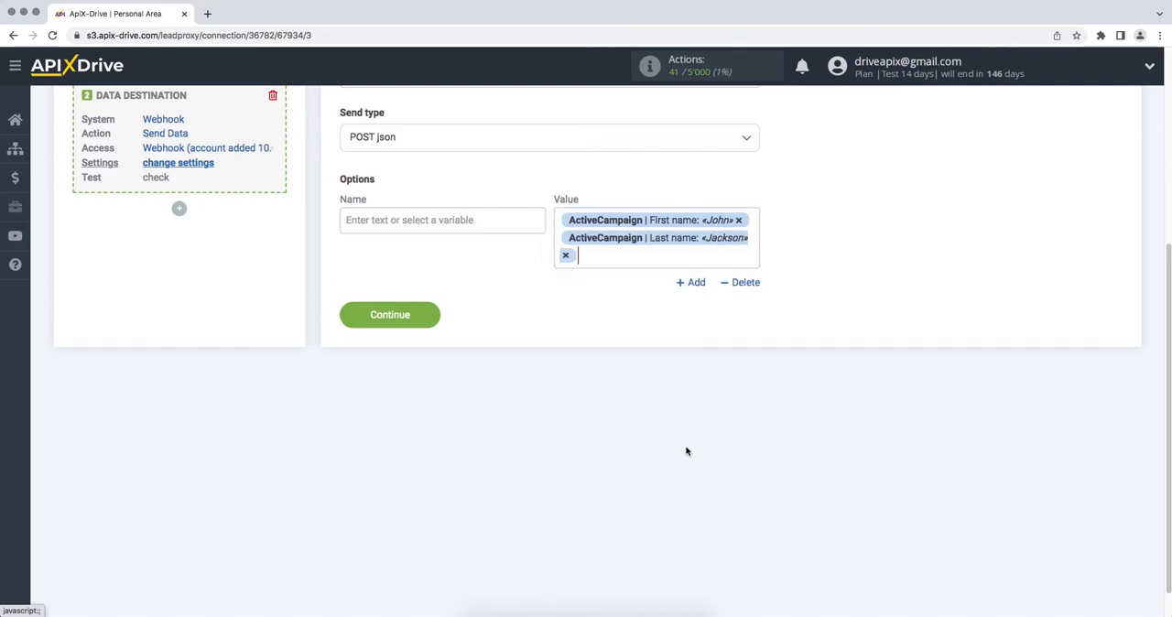
left_click(513, 222)
type("Name")
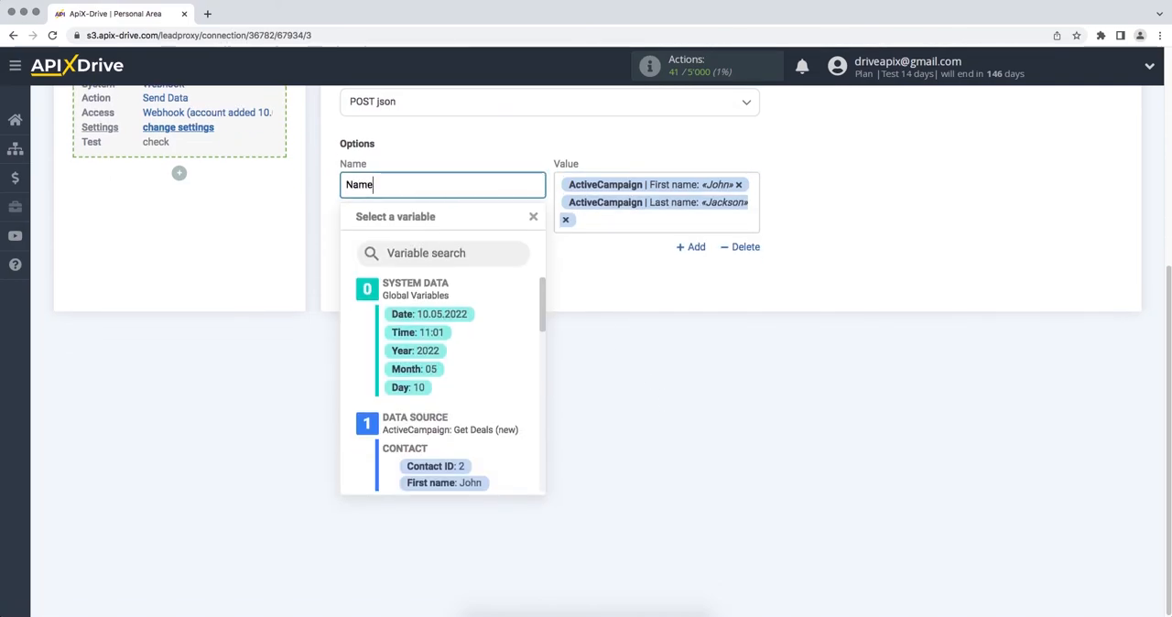
left_click(603, 270)
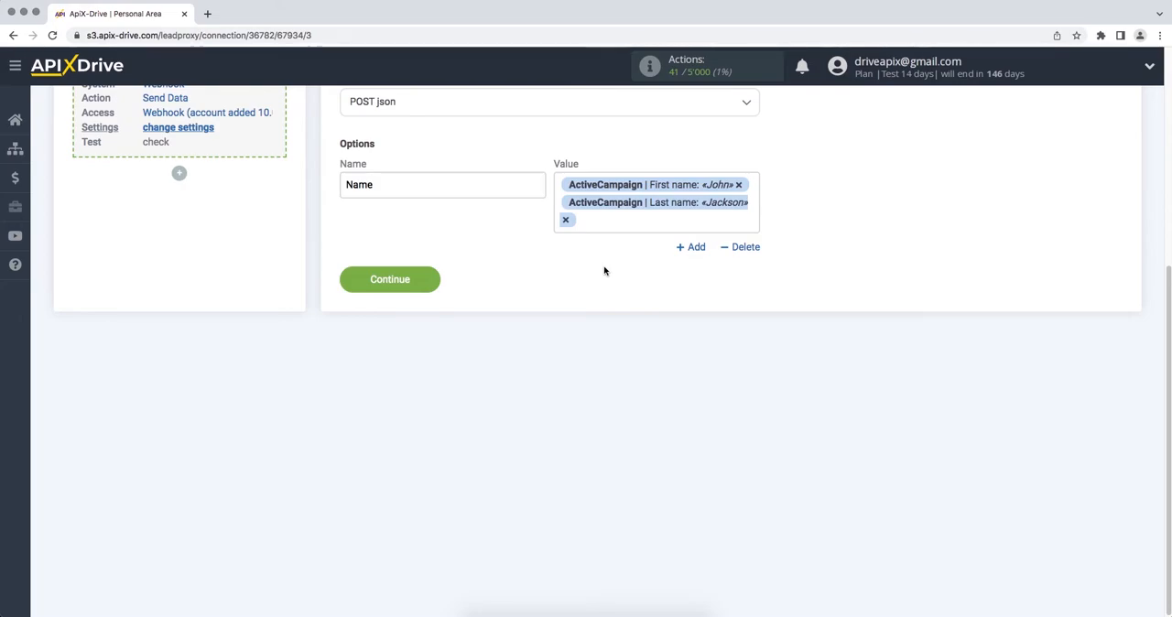
- Add an option named Email with the ActiveCampaign E-mail variable as its value
left_click(689, 253)
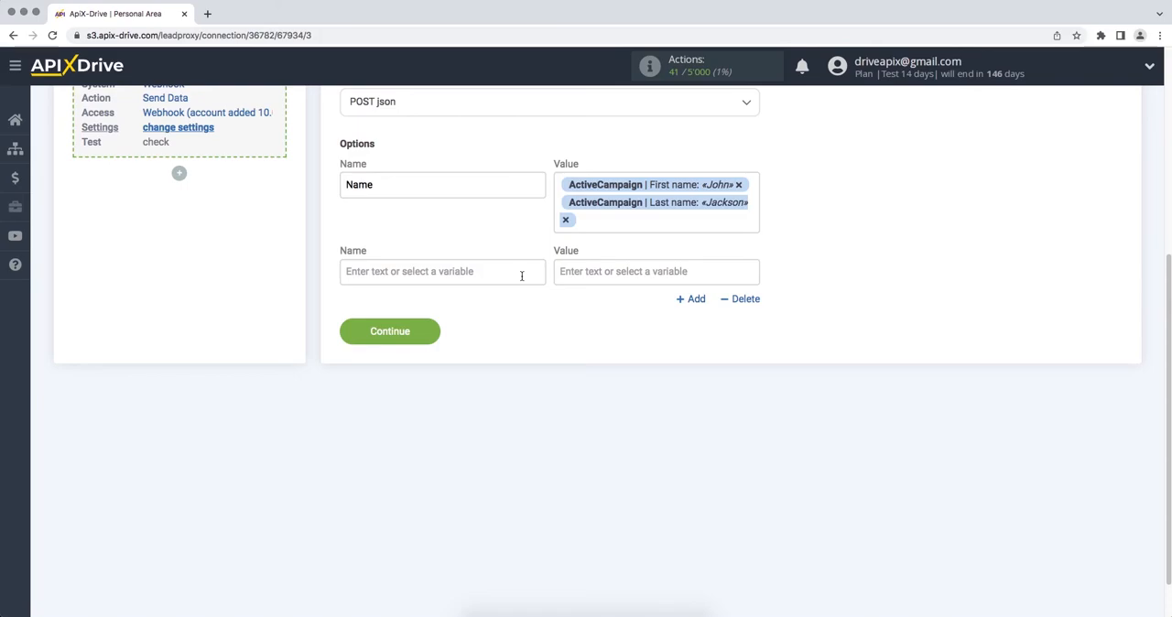
left_click(521, 269)
type("Email")
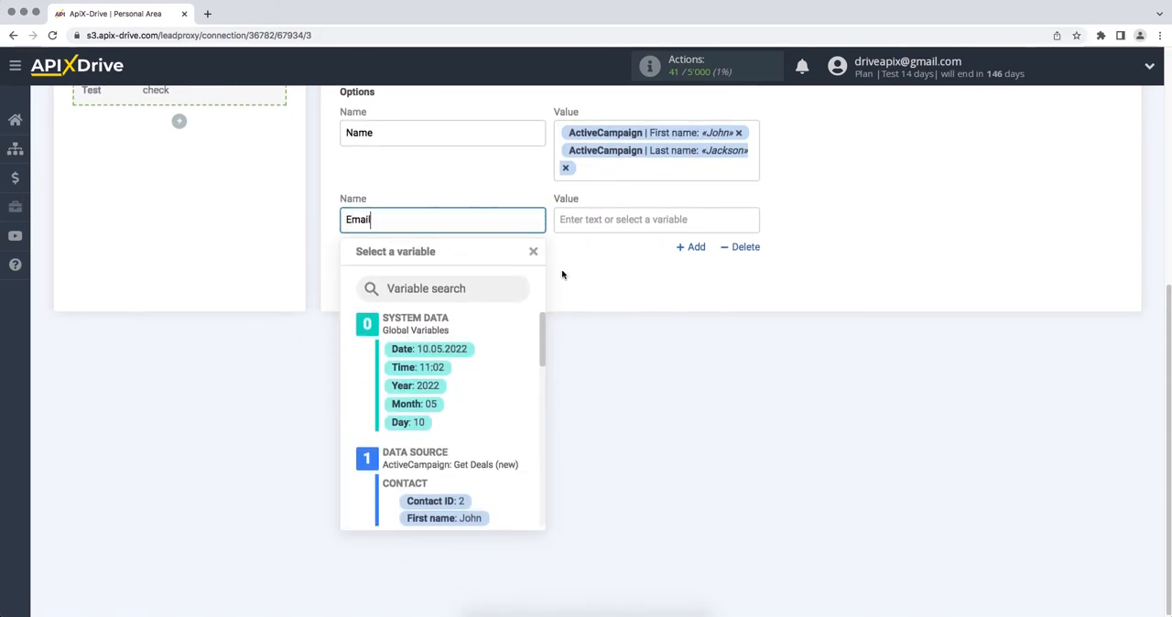
left_click(651, 222)
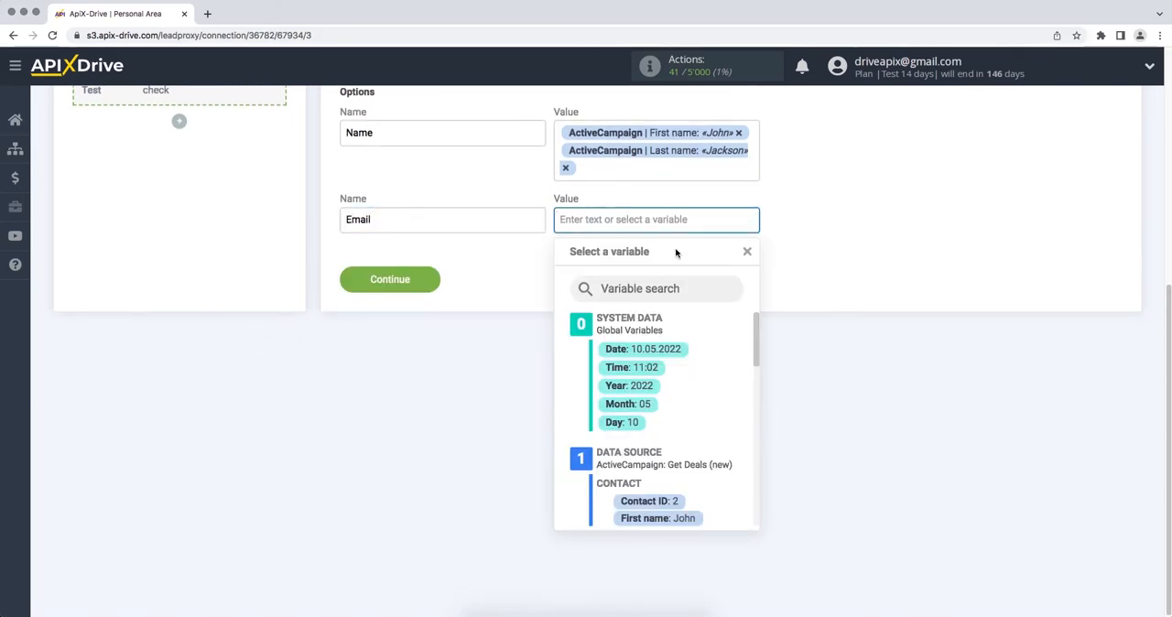
left_click_drag(751, 332, 754, 356)
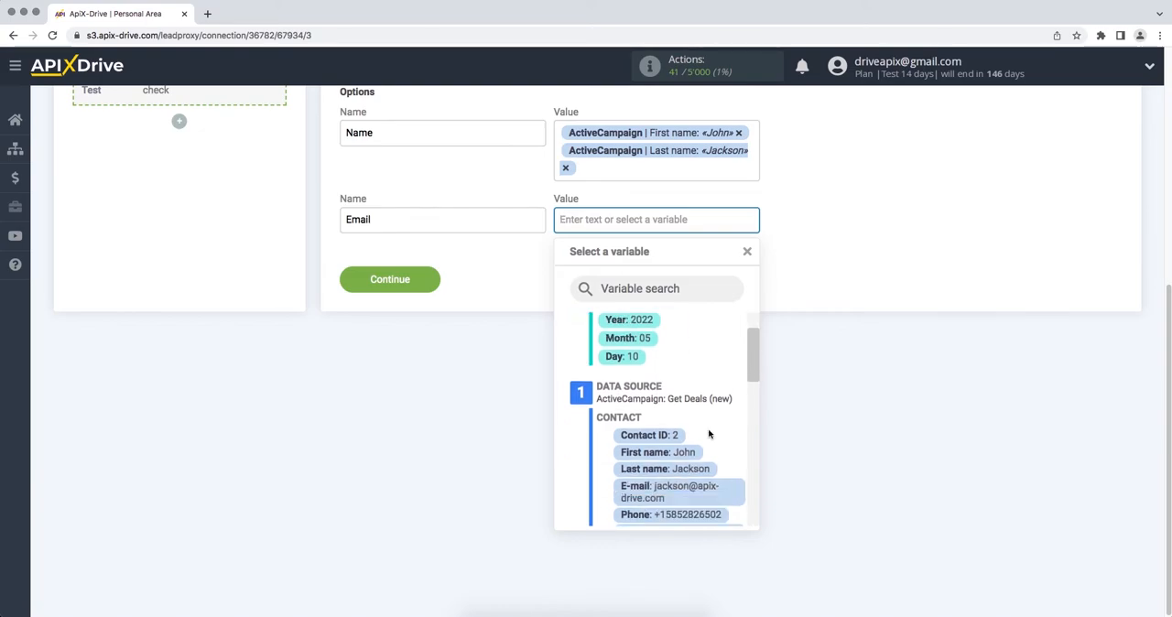
left_click(692, 494)
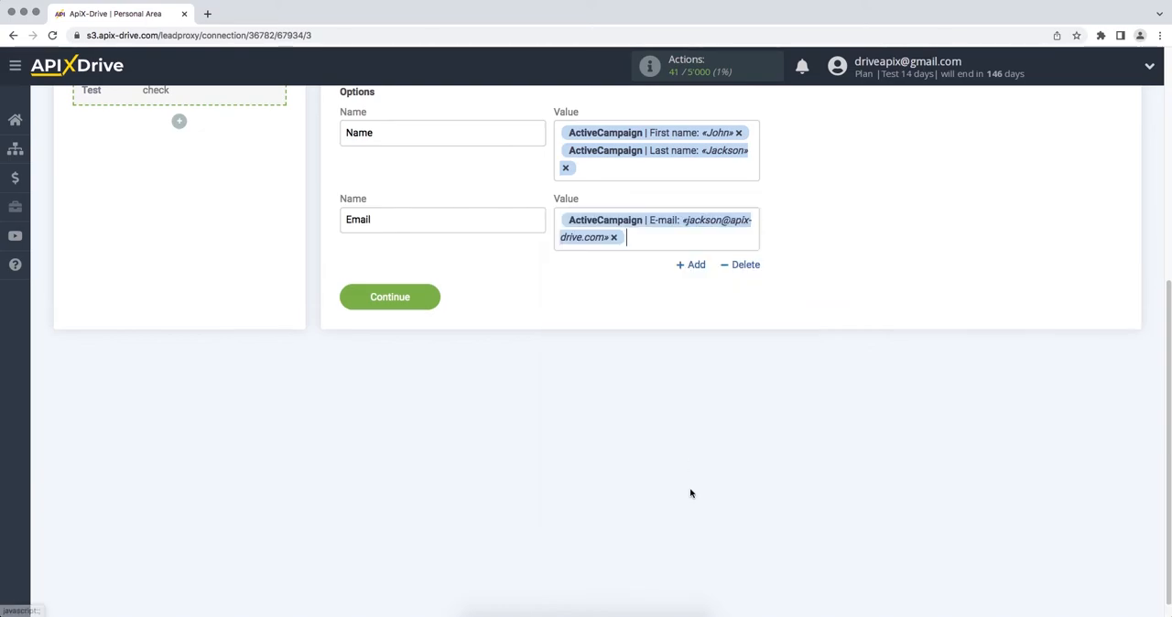
- Add an option named Phone with the ActiveCampaign Phone variable as its value
left_click(697, 265)
left_click(508, 291)
type("P")
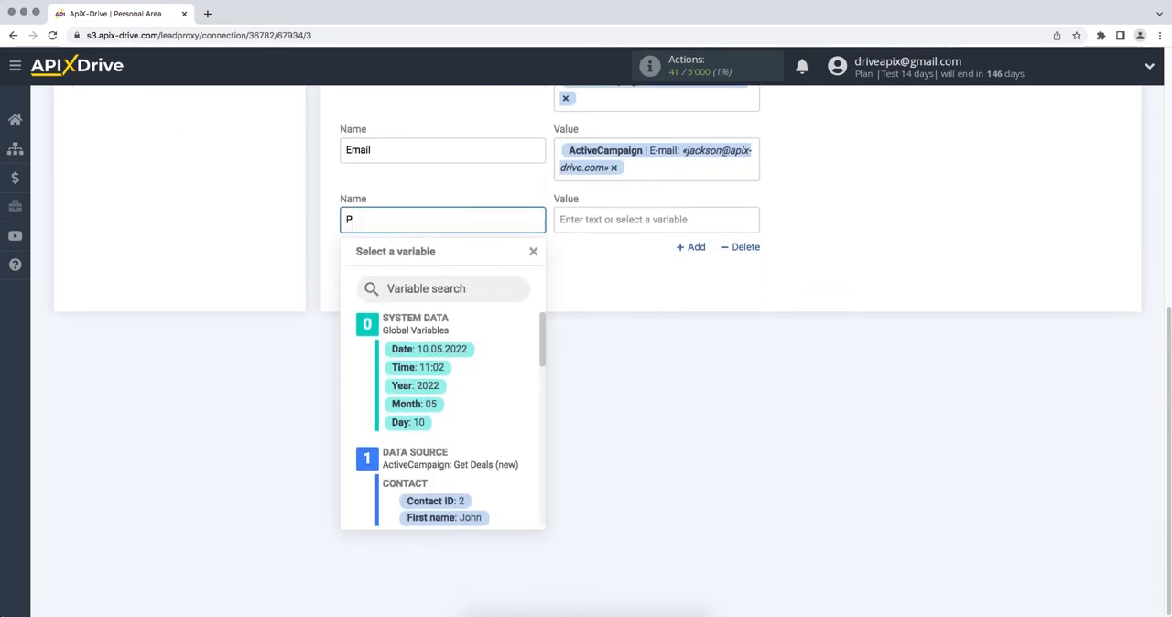
type("hone")
left_click(641, 222)
left_click_drag(751, 337, 752, 364)
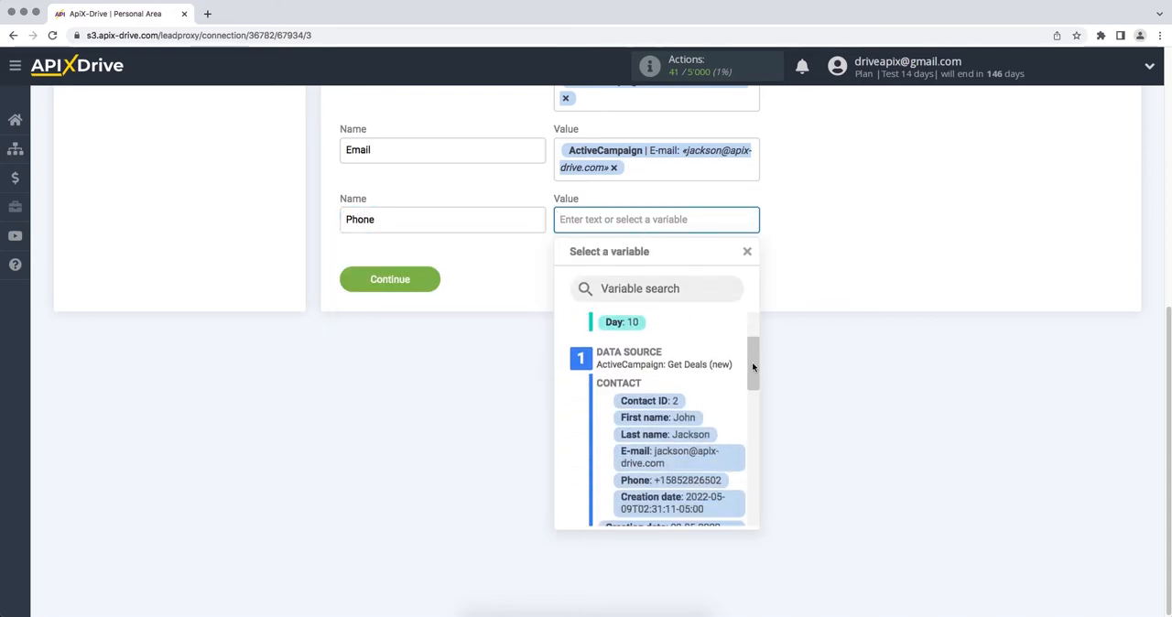
left_click(697, 482)
- Add an option named Product with the ActiveCampaign Description variable as its value, and continue to the test stage
left_click(696, 265)
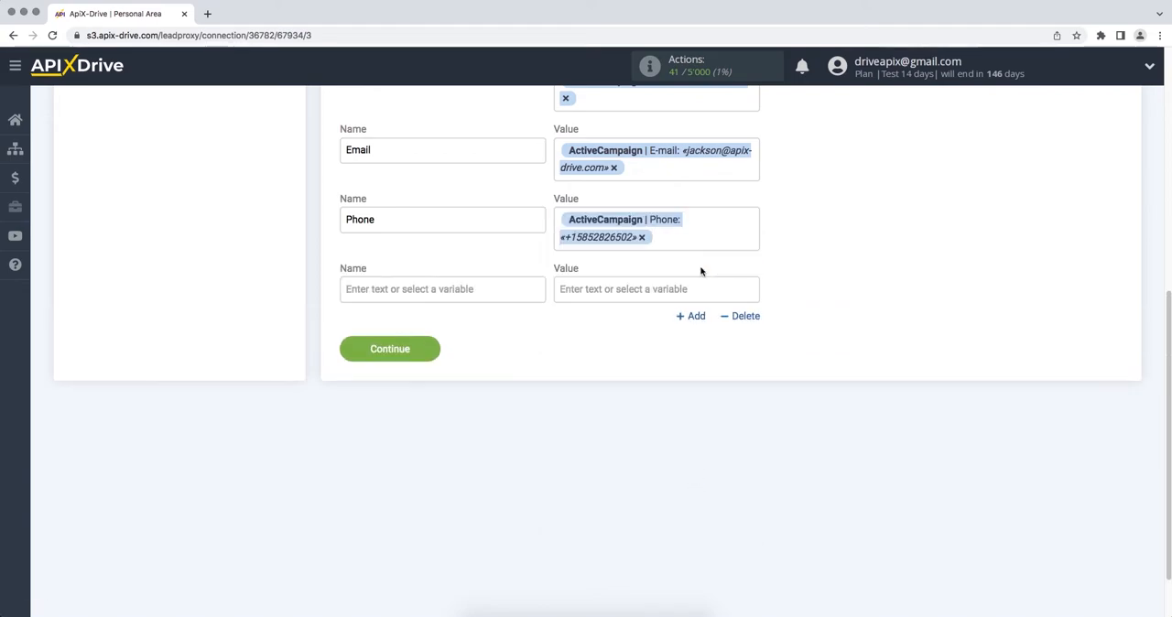
left_click(520, 288)
type("Pr")
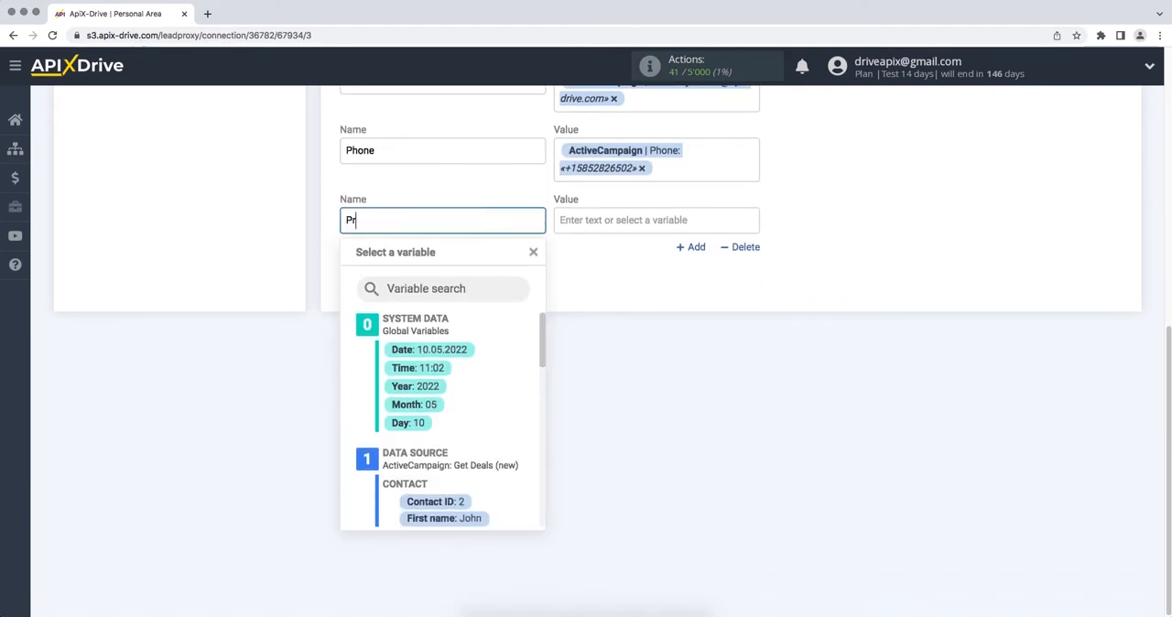
type("oduct")
left_click(609, 223)
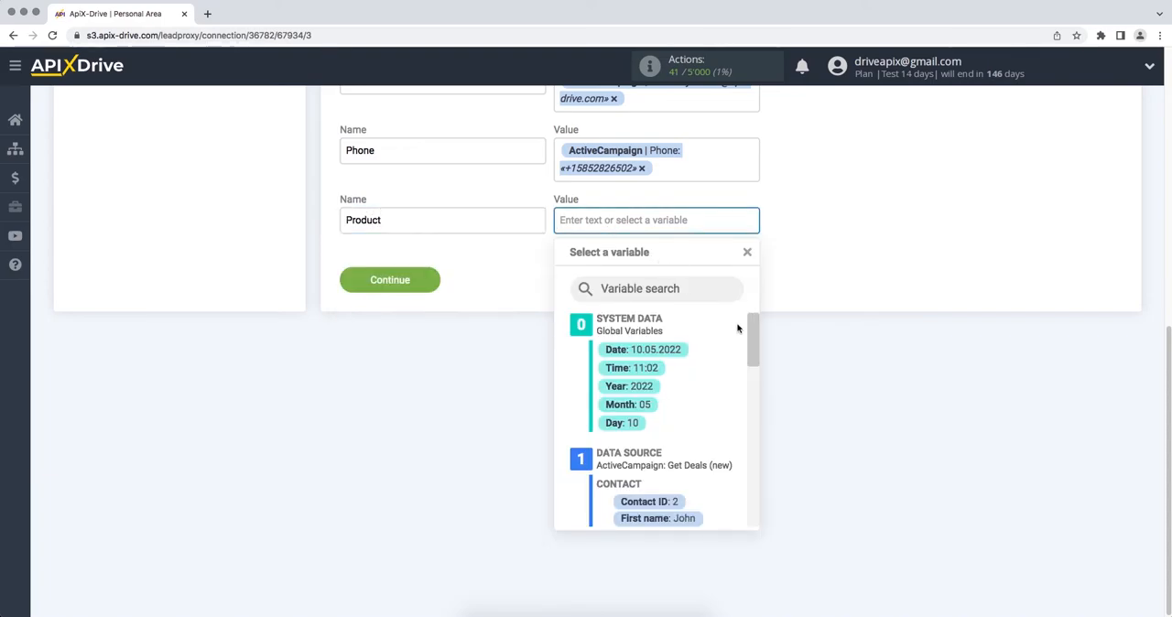
left_click_drag(750, 337, 753, 400)
left_click(708, 453)
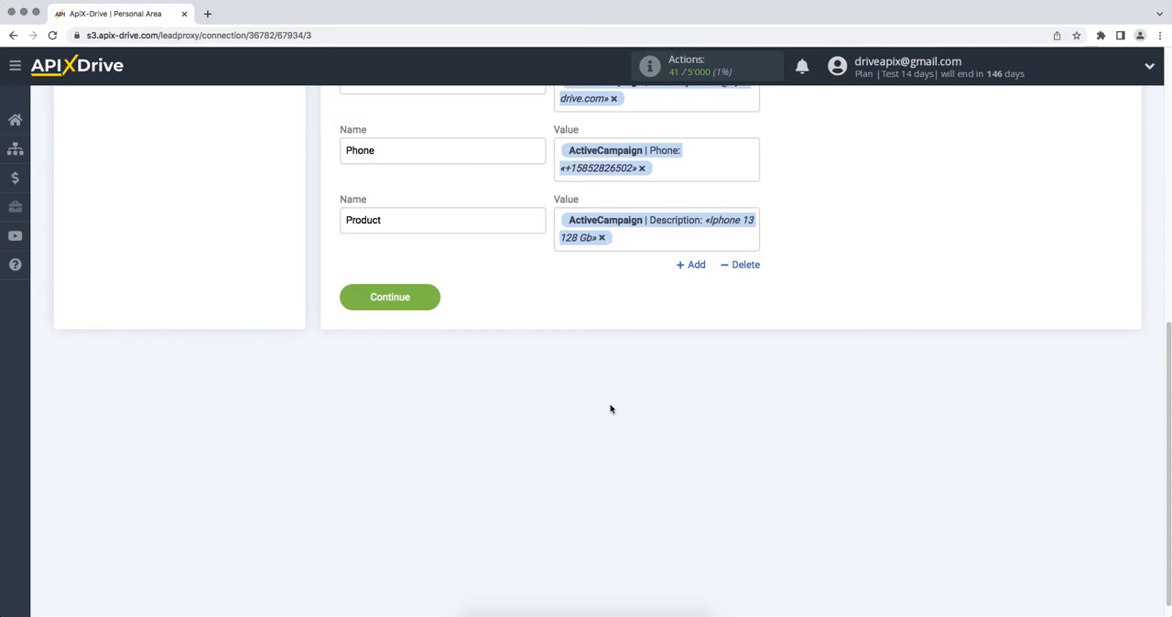
left_click(345, 301)
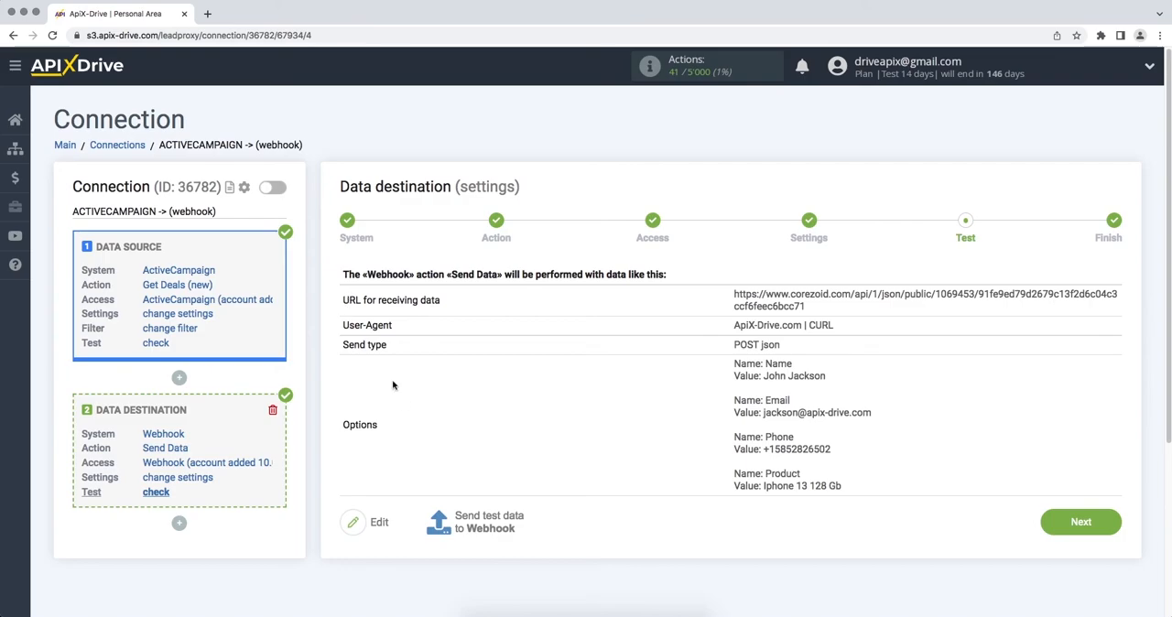
- Send test data to the Webhook and check the task archived in the Final node of Corezoid's ApiX-Drive process
left_click(461, 522)
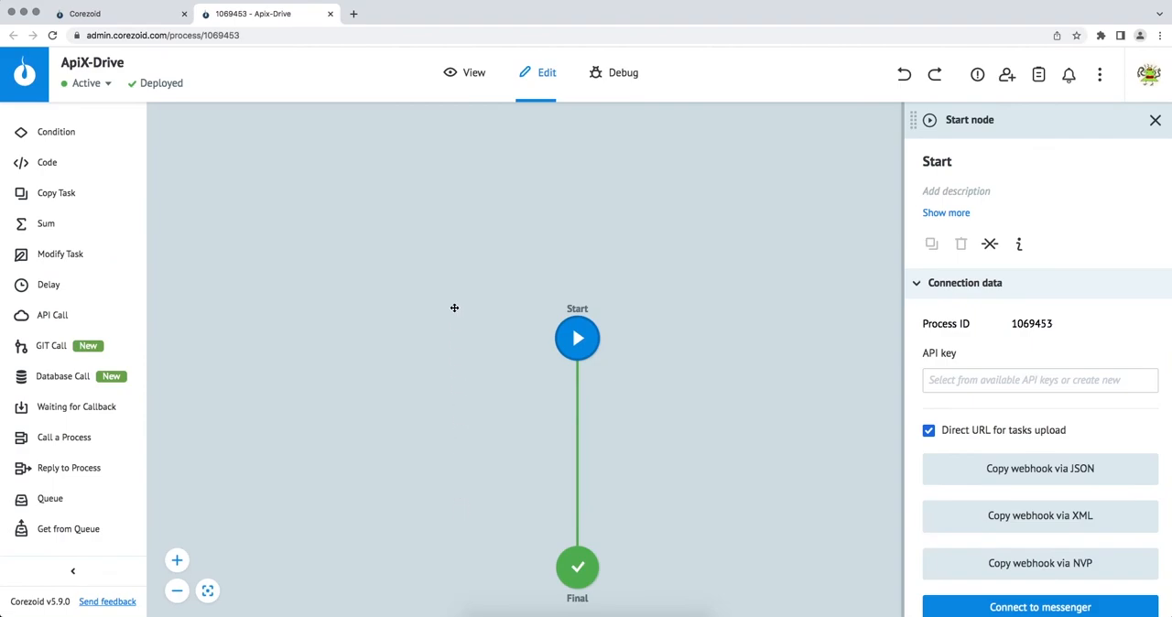
left_click(461, 80)
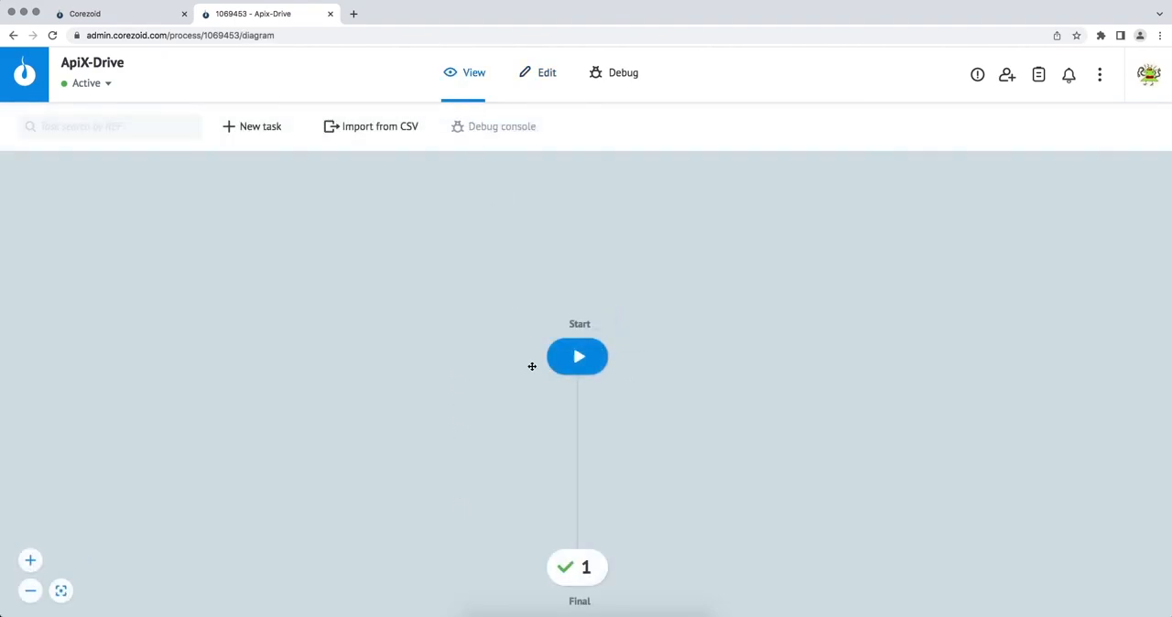
left_click(580, 571)
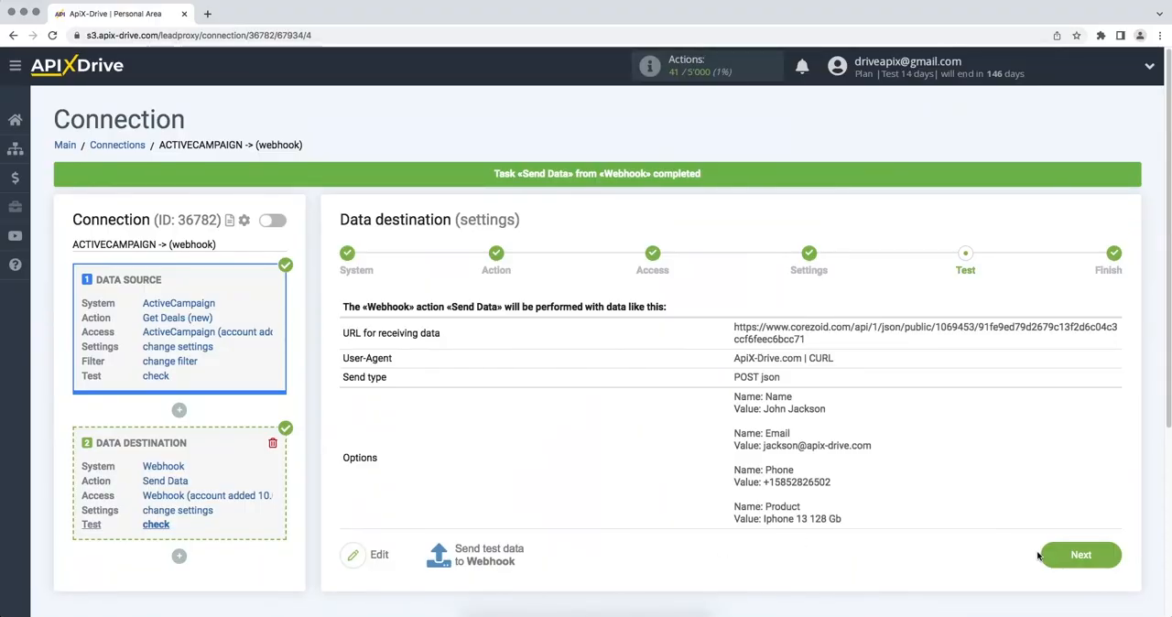
- Finish the data destination setup in ApiX-Drive and enable auto-update for the connection
left_click(1051, 559)
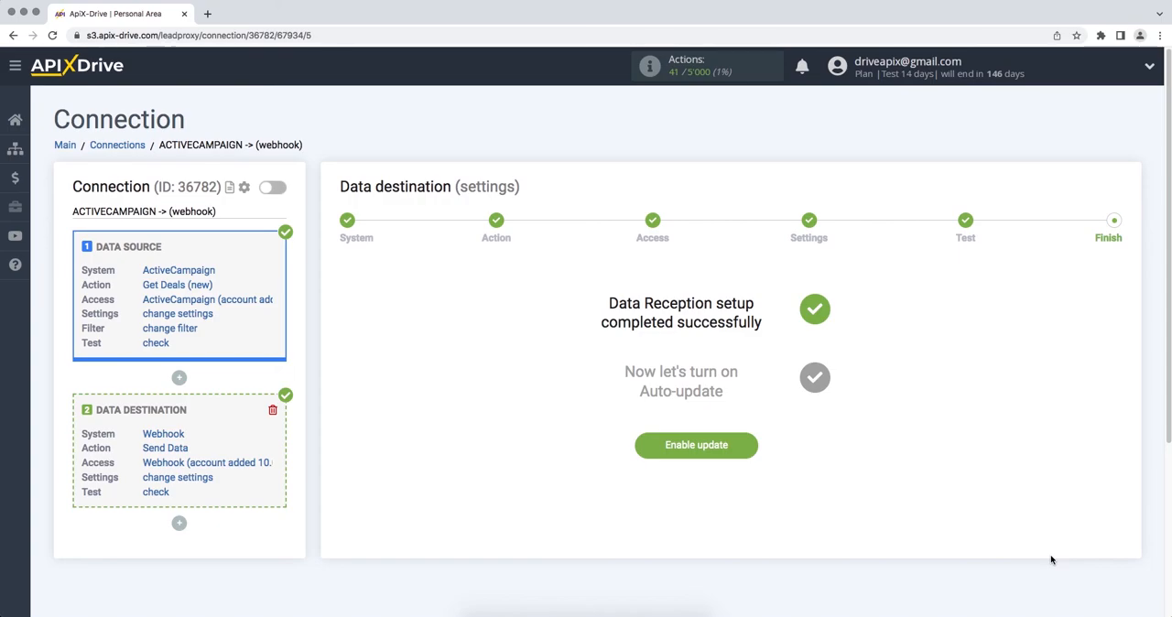
left_click(641, 447)
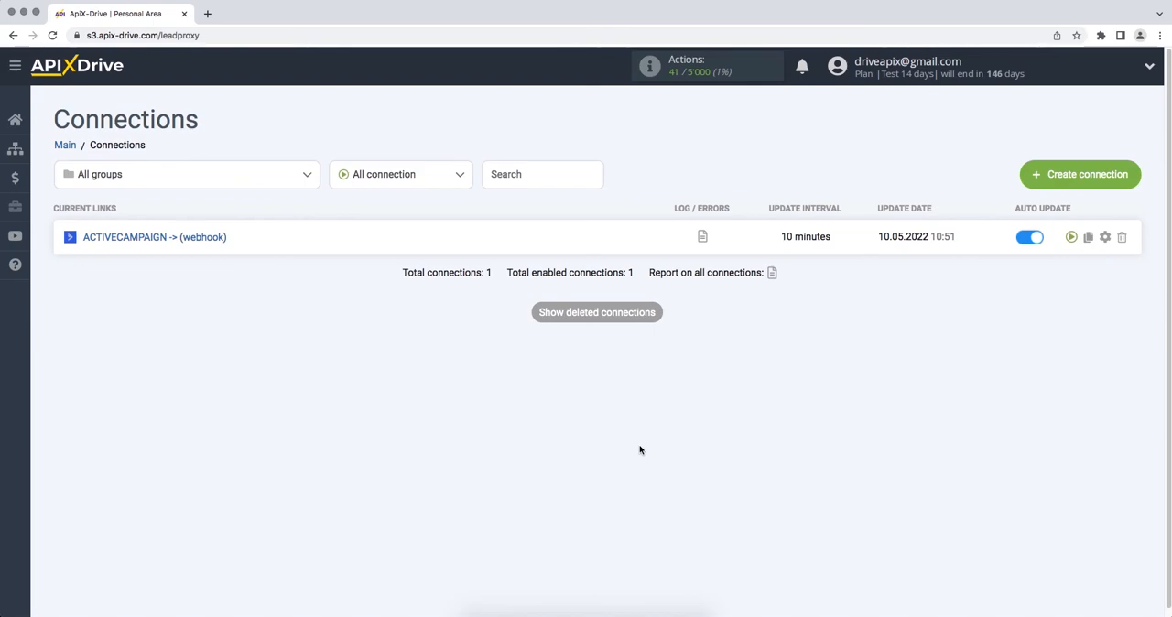
- Set the update interval of the ACTIVECAMPAIGN -> (webhook) connection to 5 minutes and save the setup
left_click(1106, 238)
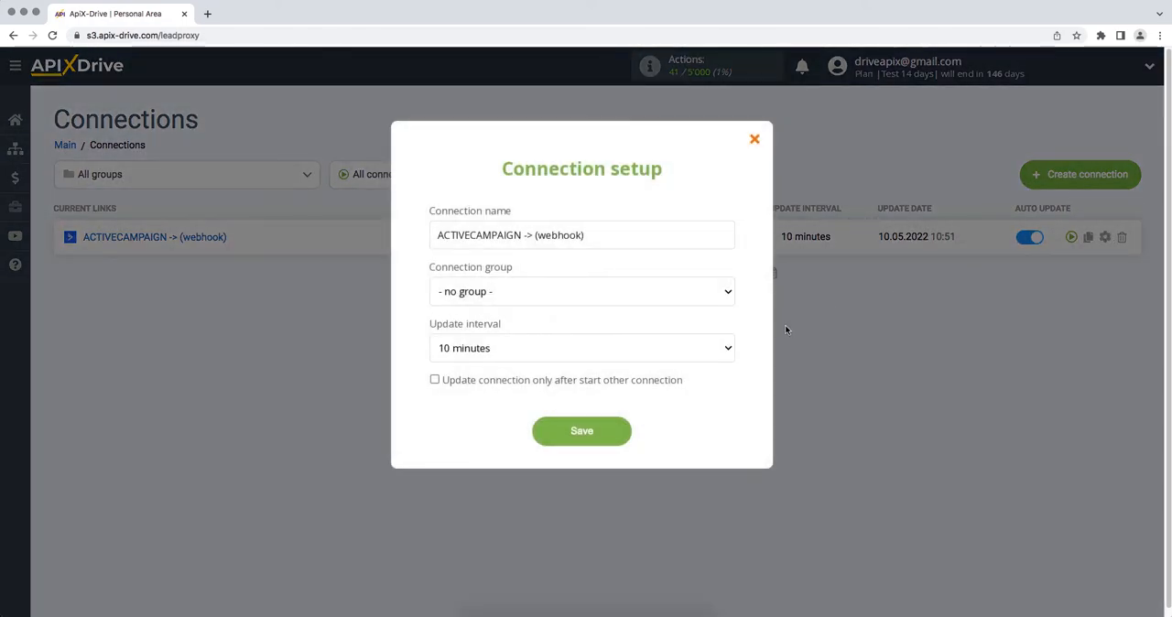
left_click(729, 348)
left_click(728, 345)
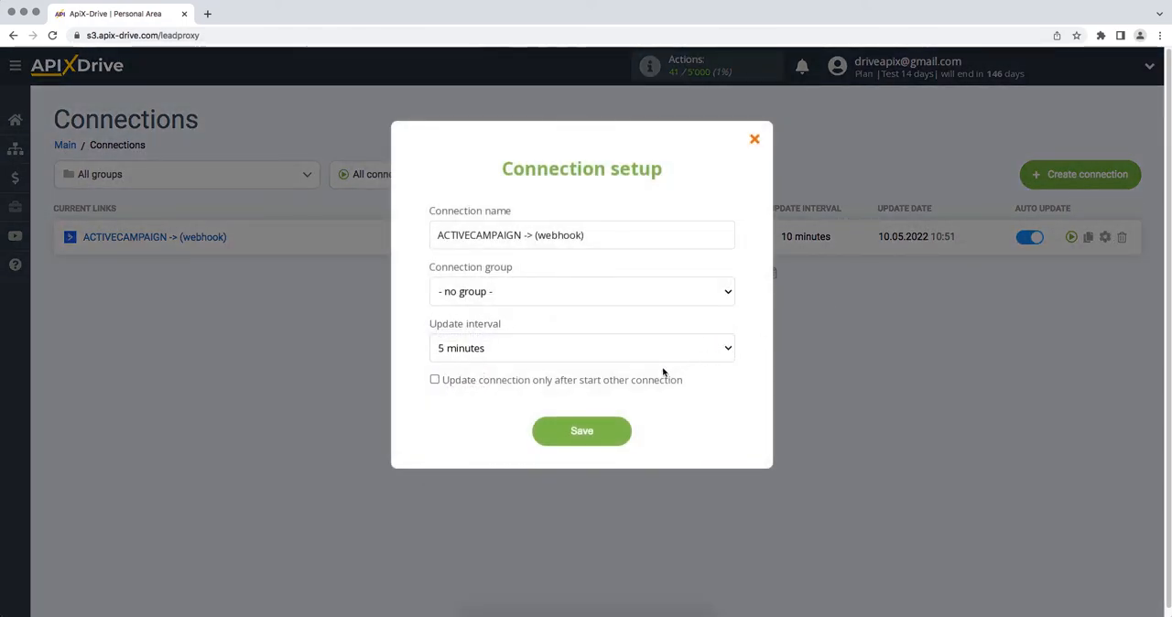
left_click(544, 434)
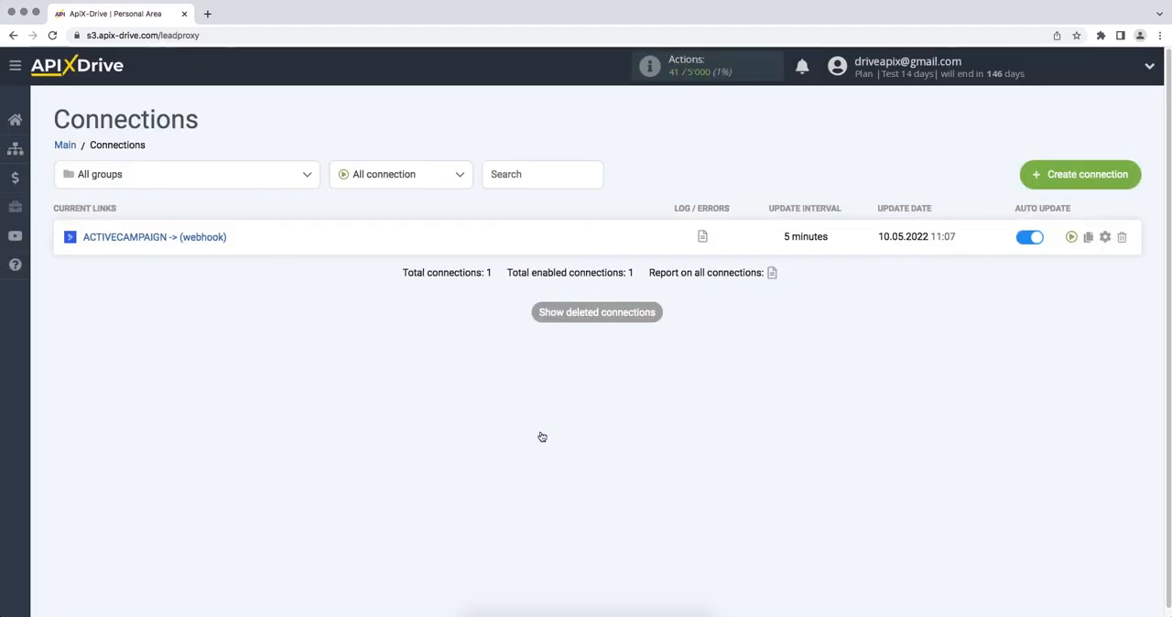